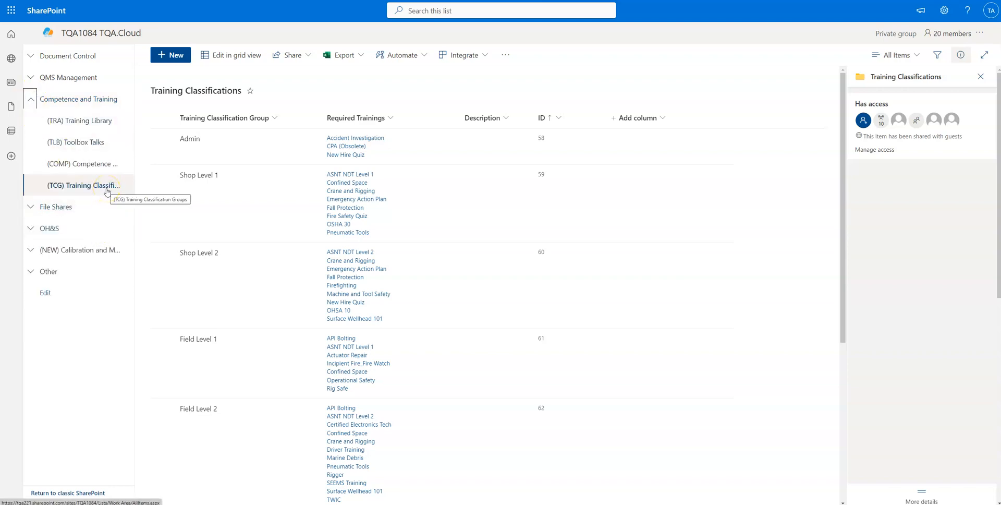
Review the Training Classifications list, checking the required trainings of the Shop Level 1 group.
left_click(96, 190)
left_click(101, 108)
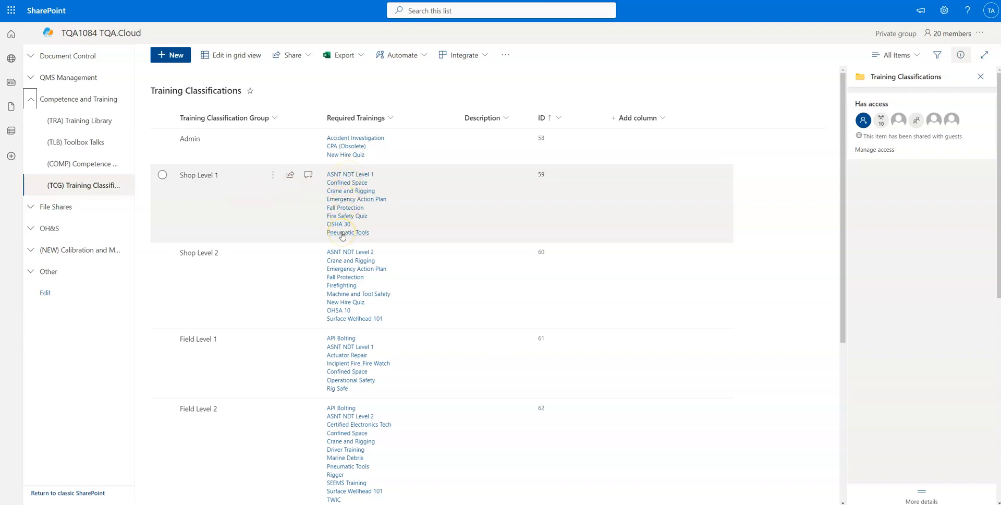
left_click(423, 231)
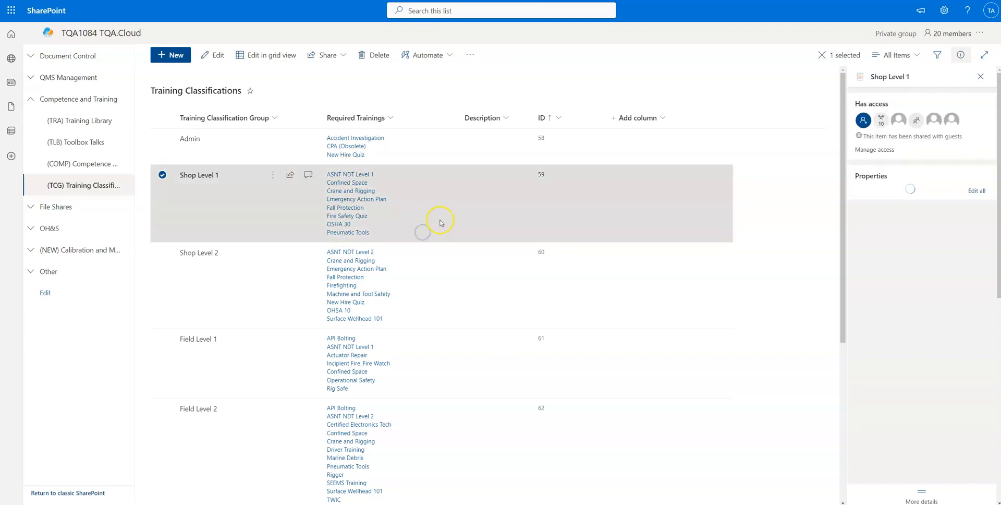
left_click(440, 220)
left_click(163, 175)
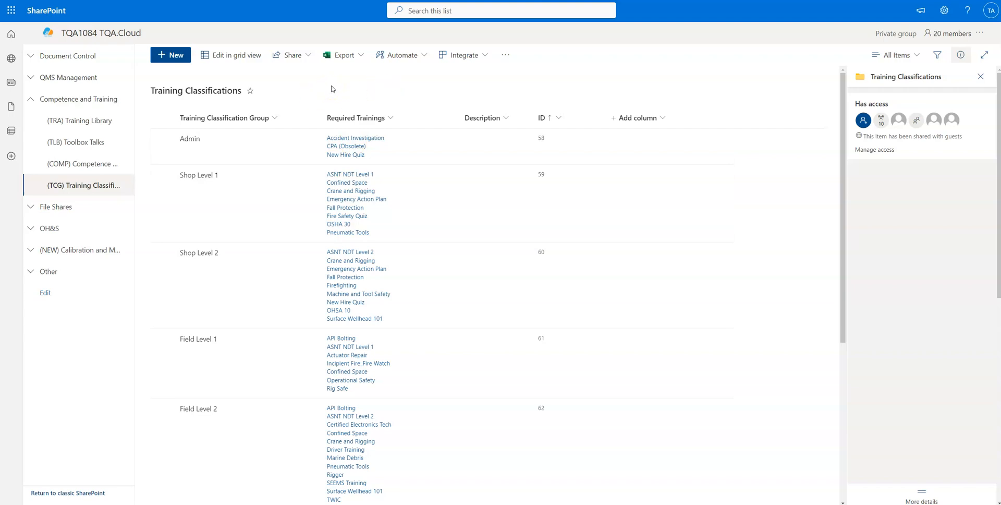
Open the Employee List from the Other section and export it to Excel.
left_click(24, 102)
left_click(28, 185)
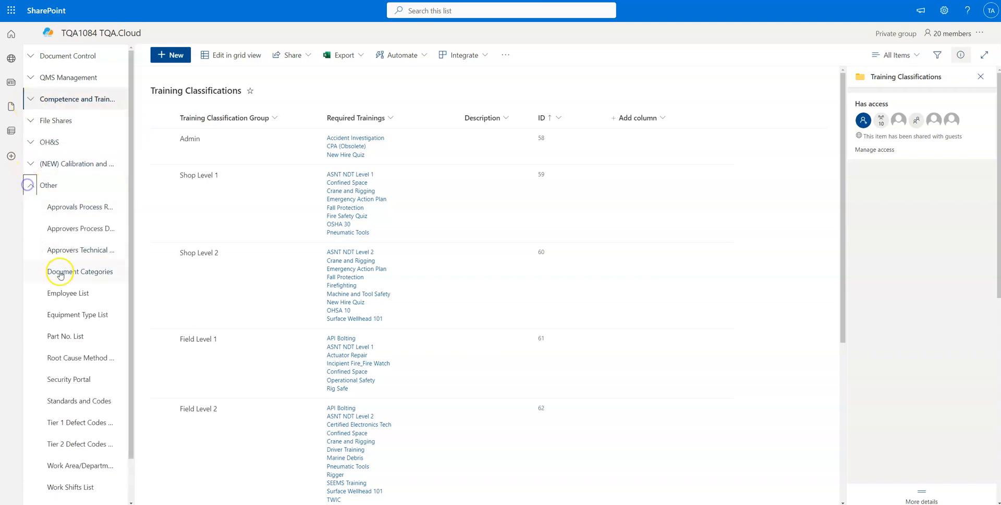
left_click(58, 296)
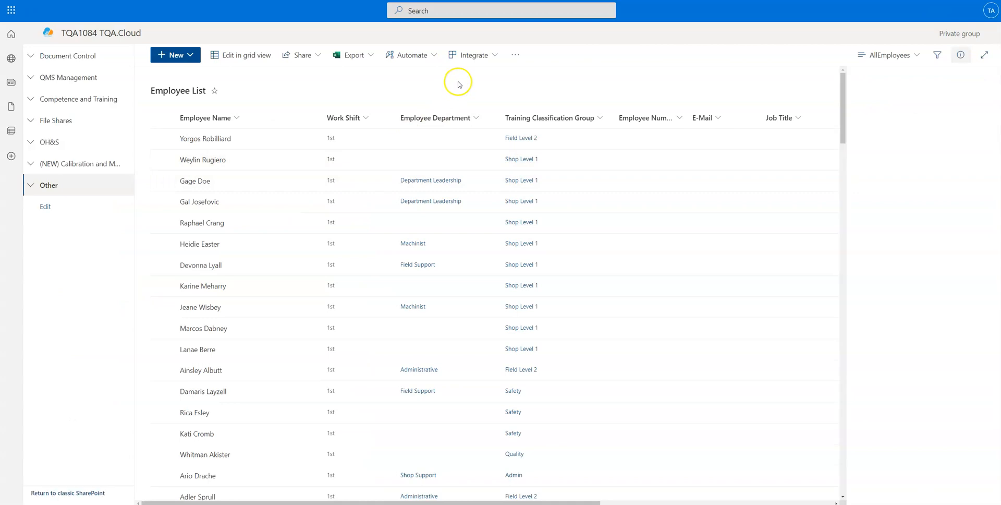
left_click(353, 56)
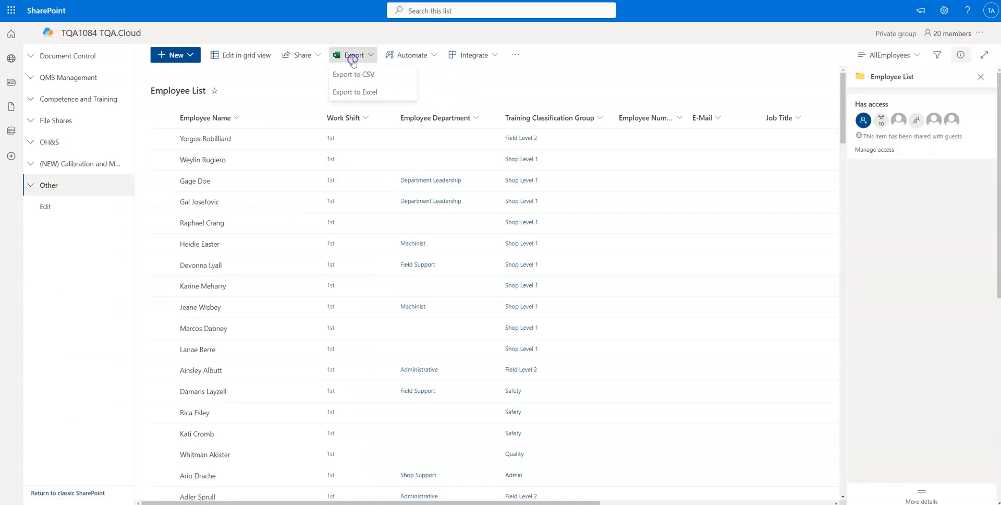
left_click(358, 93)
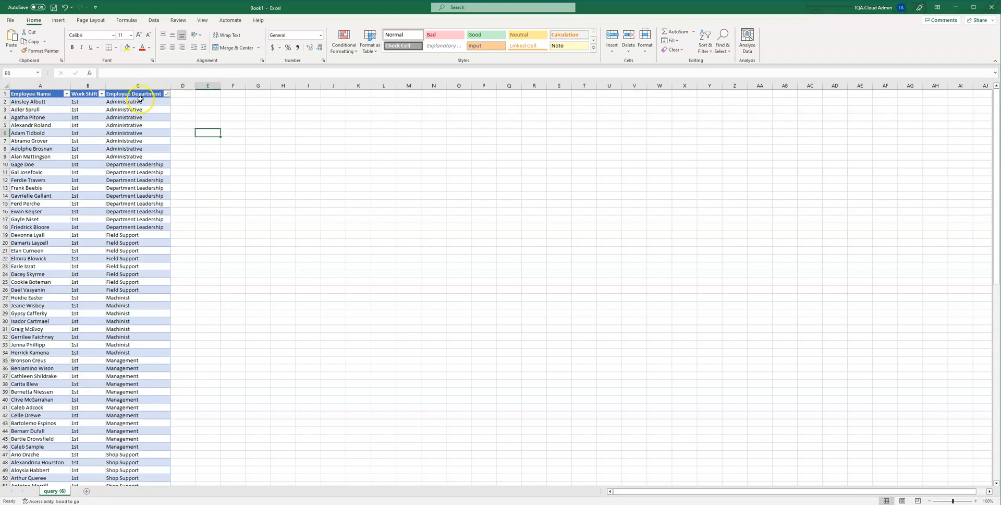
Sort the exported employee table by Employee Department from A to Z.
left_click(226, 171)
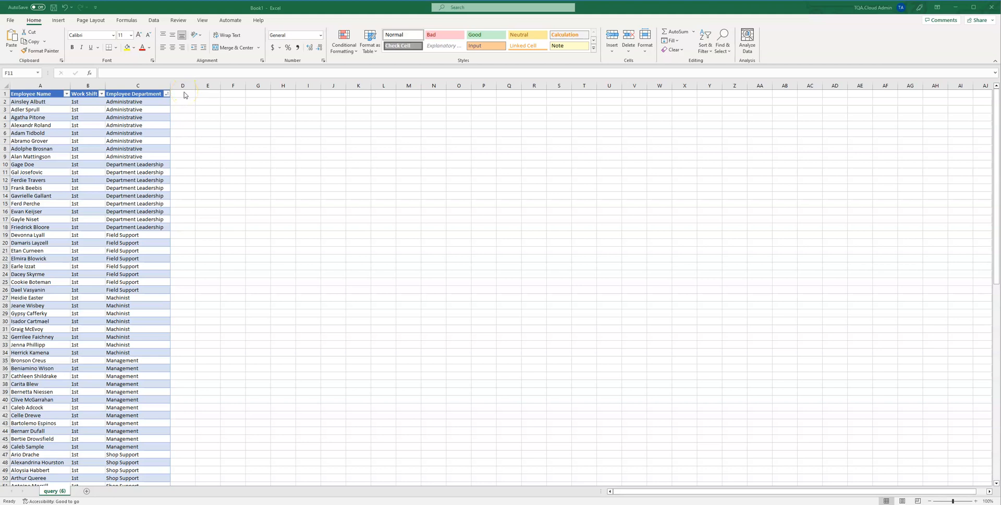
left_click(184, 96)
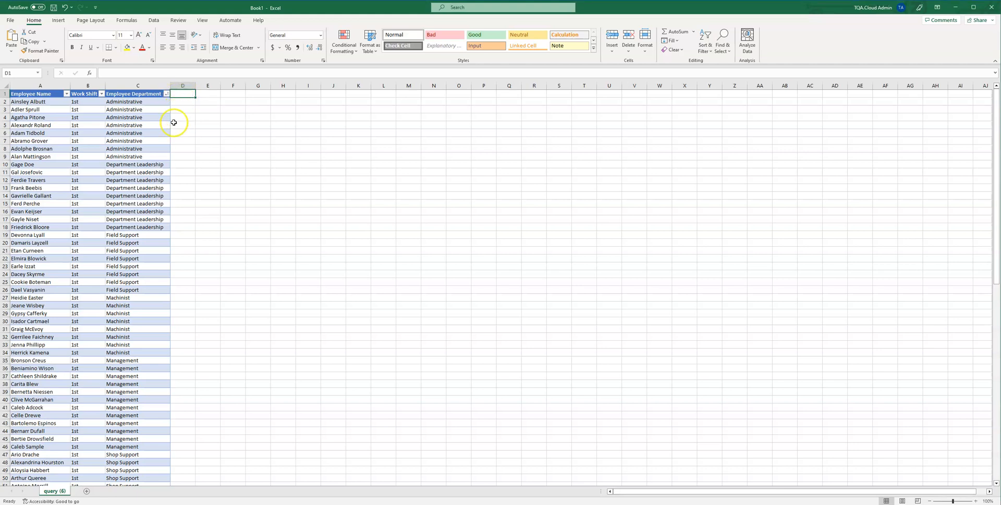
left_click(167, 95)
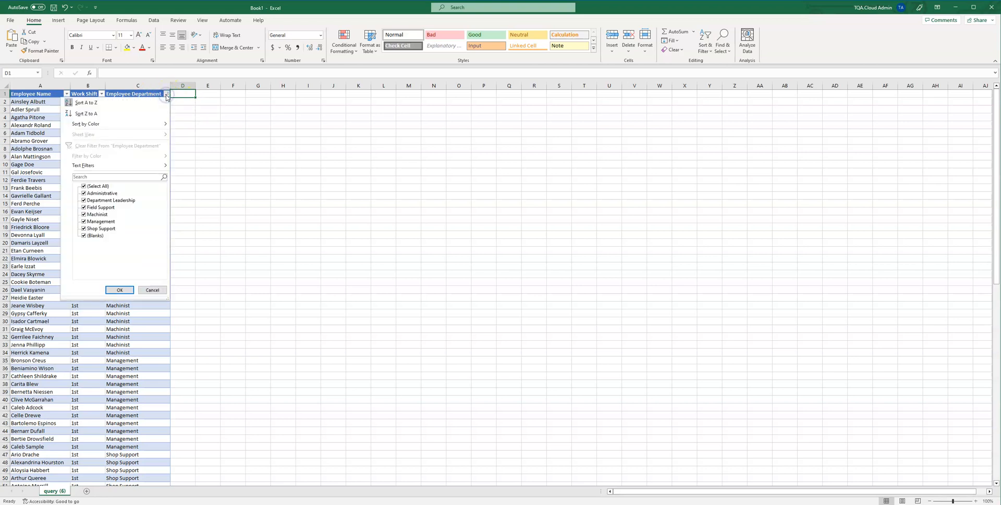
left_click(130, 104)
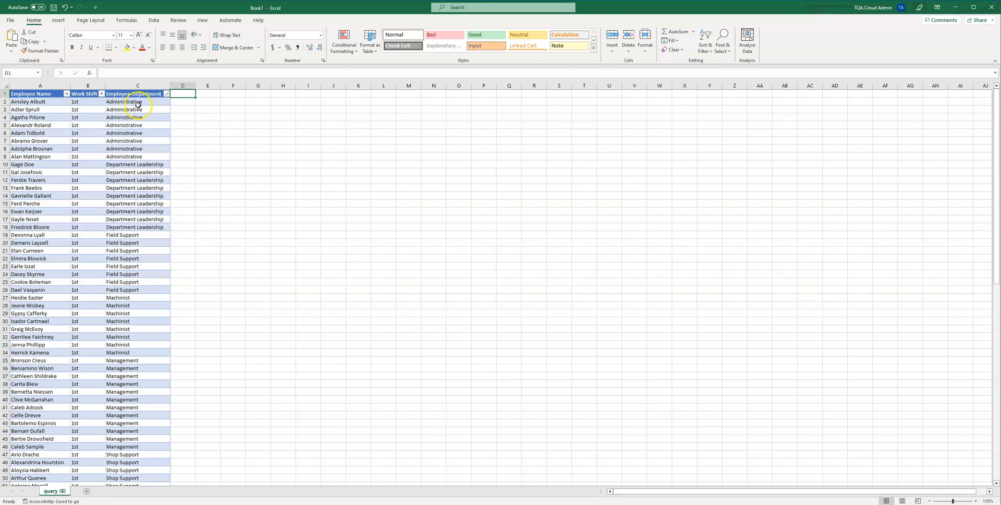
Examine how the employees are grouped by department, highlighting the Administrative and Department Leadership rows.
left_click_drag(56, 103, 131, 156)
left_click_drag(28, 164, 133, 228)
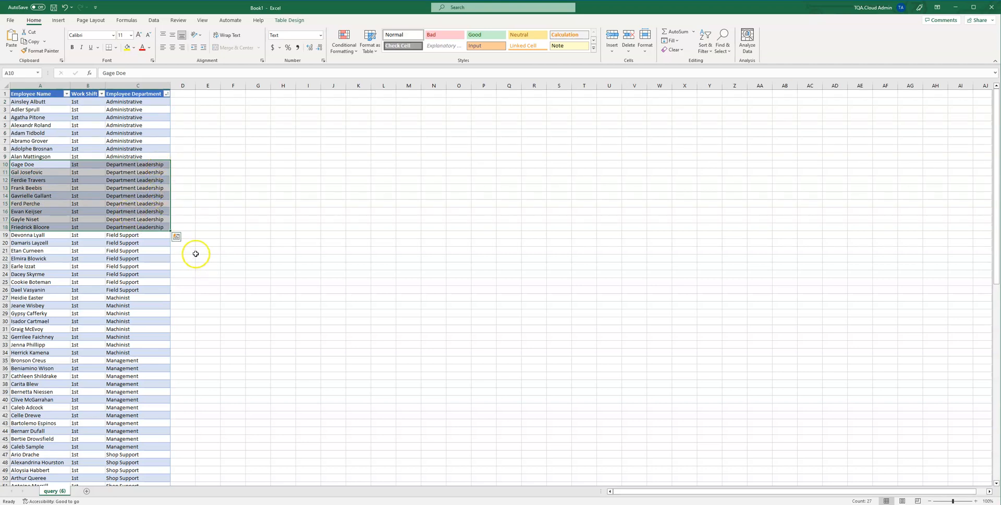
left_click(127, 102)
left_click(372, 161)
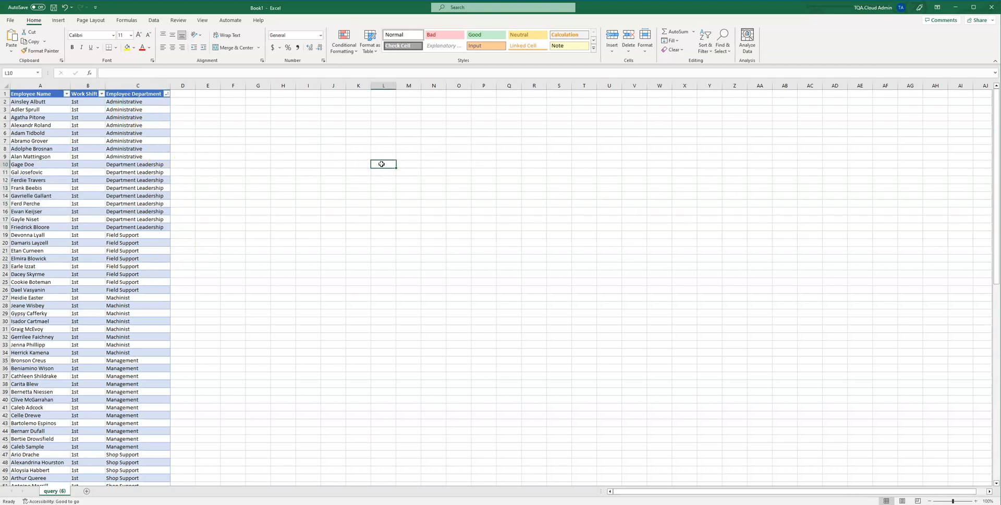
left_click_drag(128, 101, 119, 157)
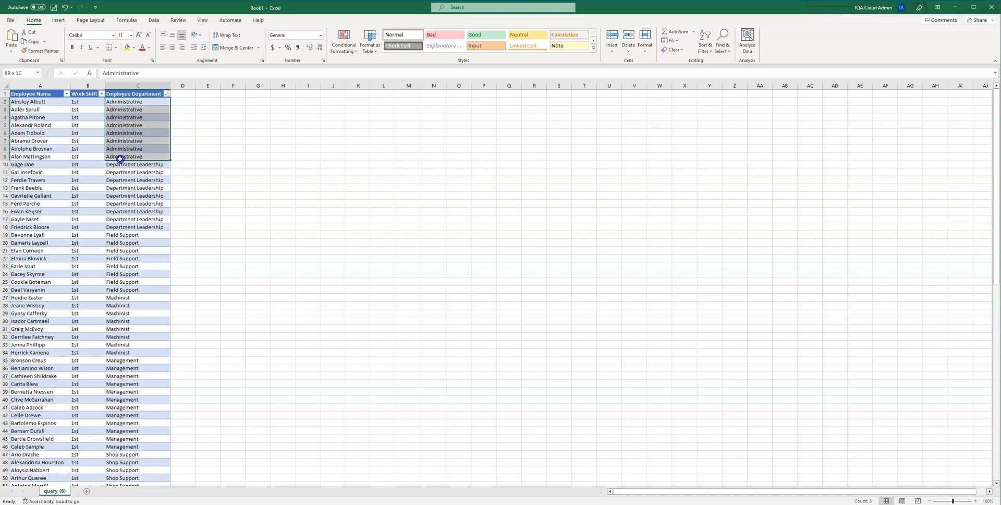
left_click(202, 102)
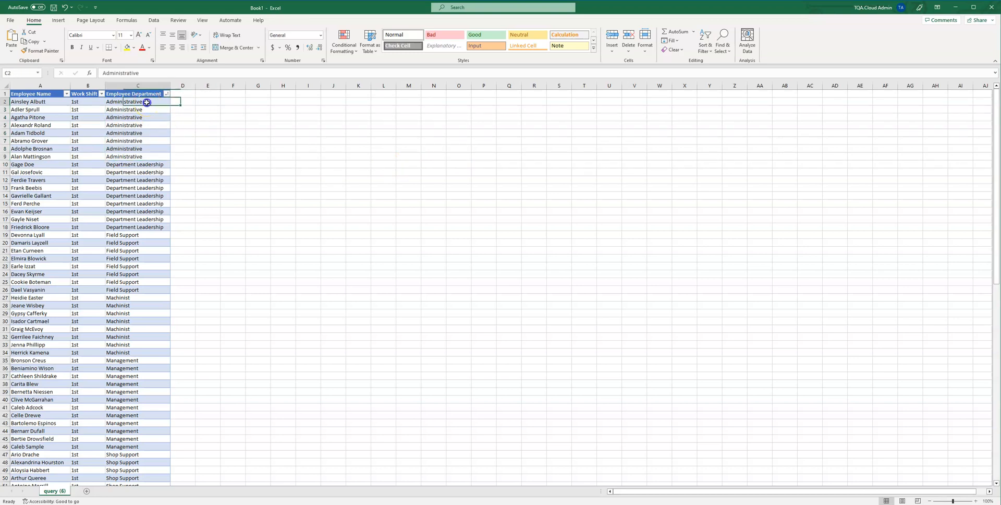
left_click(274, 149)
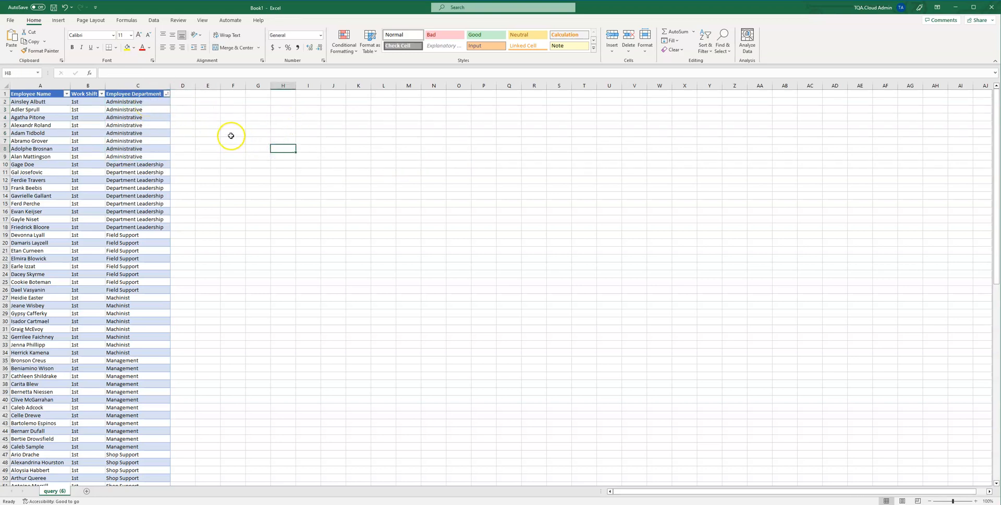
left_click_drag(128, 100, 125, 156)
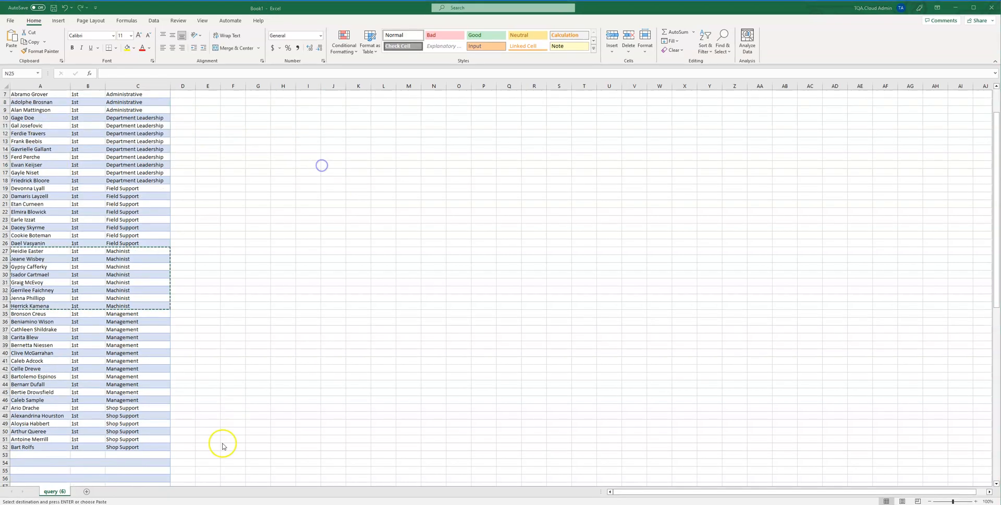
left_click(258, 235)
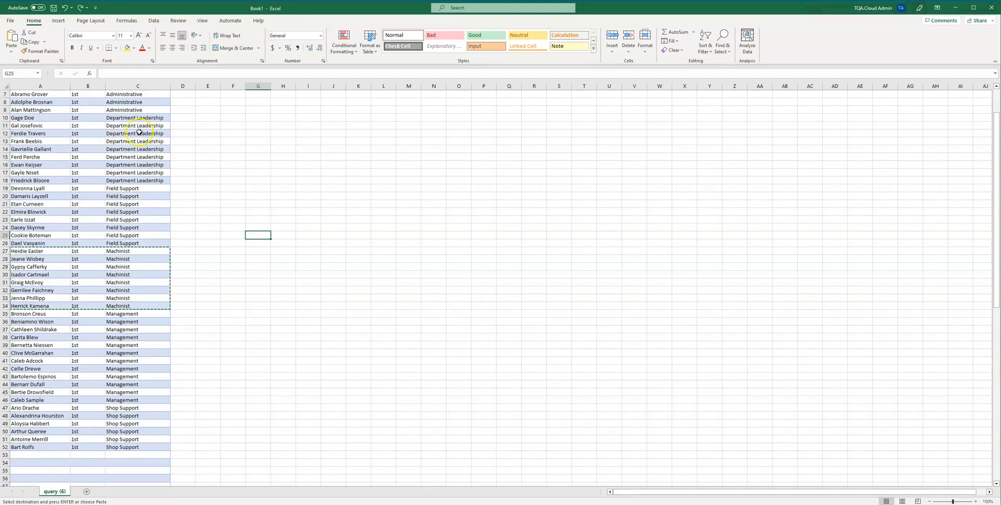
left_click_drag(53, 119, 78, 120)
scroll(77, 120, "up", 2)
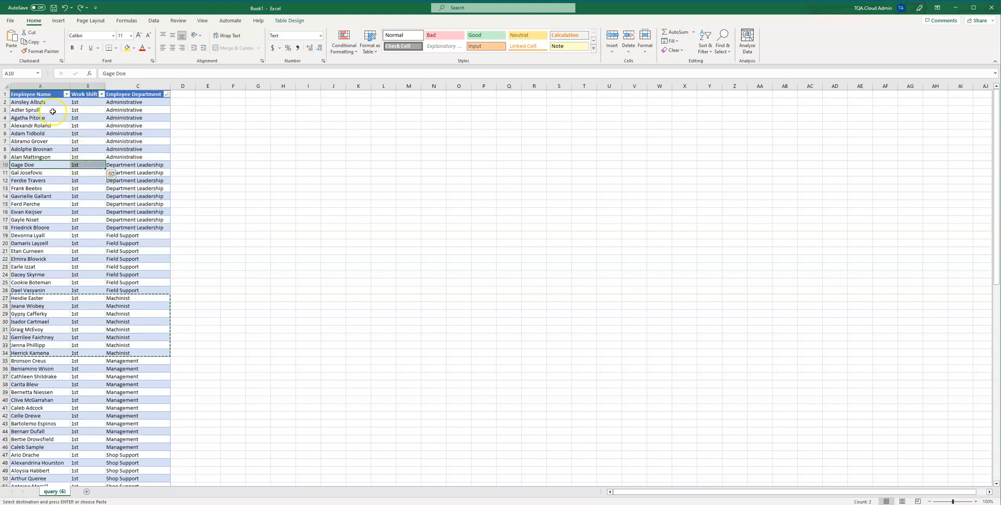
Copy the Administrative department label from C2 into cell M6 beside the table.
left_click(121, 102)
key("ctrl+c")
left_click(402, 134)
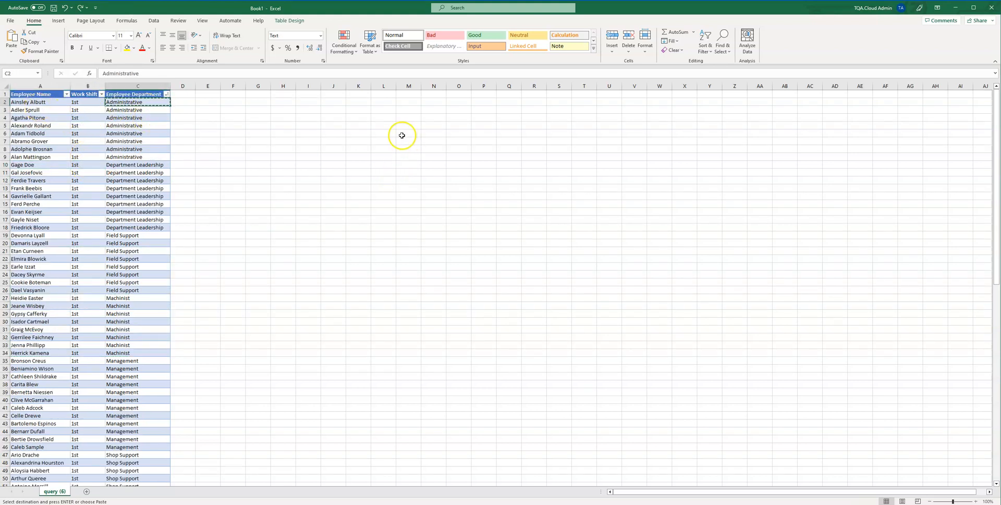
key("ctrl+v")
left_click(370, 167)
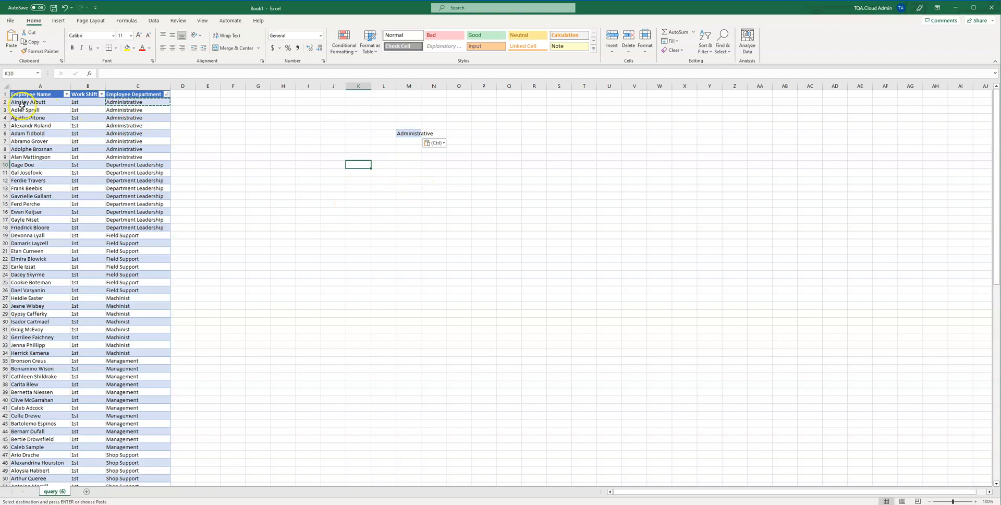
Copy the Administrative employees' names from A2:A9 into the cells starting at N6, widening column M to fit the department label.
left_click(41, 101)
left_click_drag(42, 101, 40, 156)
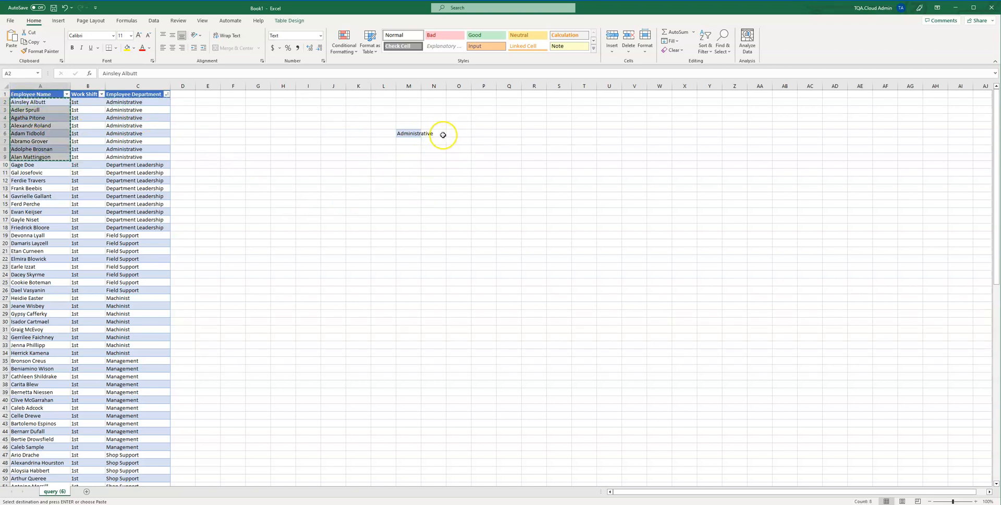
key("ctrl+c")
left_click(443, 134)
left_click_drag(422, 87, 449, 90)
left_click(459, 134)
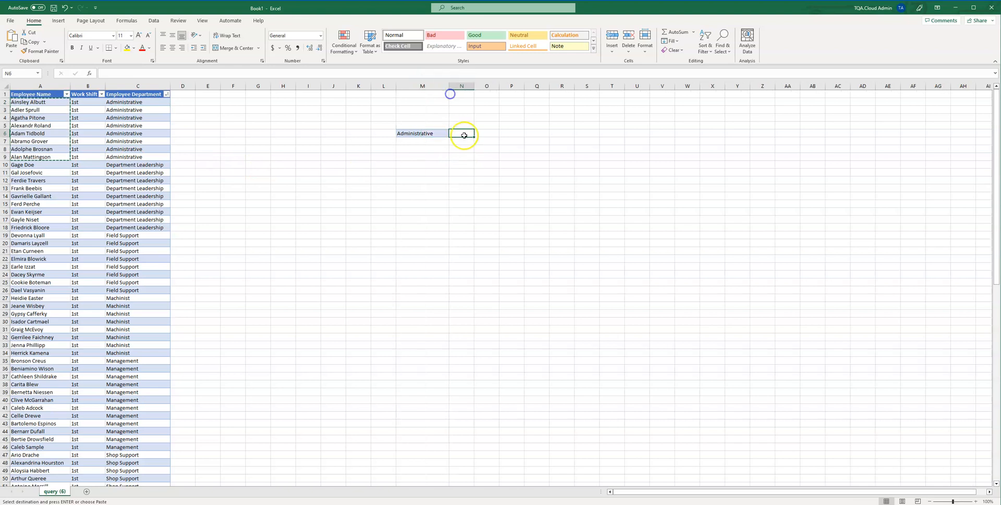
key("ctrl+v")
left_click(511, 140)
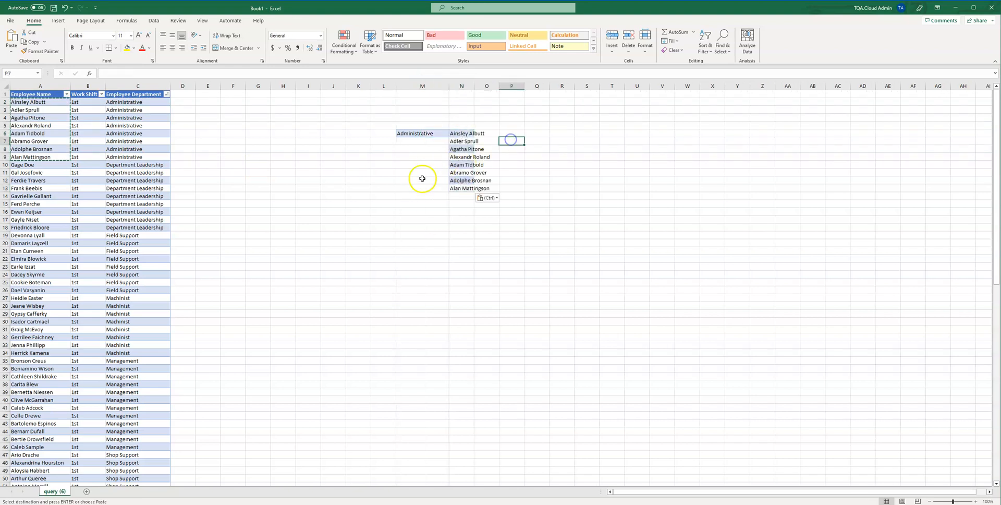
left_click(415, 200)
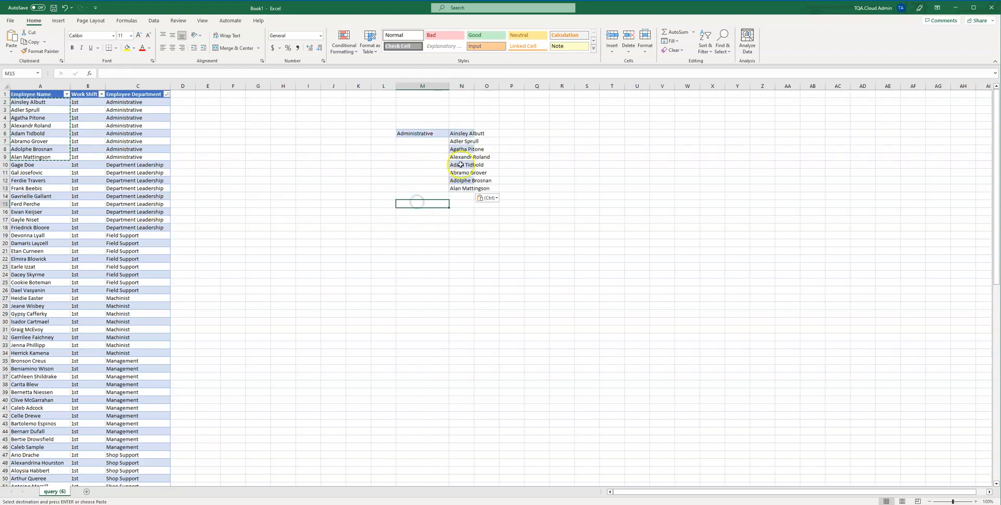
Enter the heading "Training" in cell P6, beside the copied employee names.
left_click(517, 134)
type("Training")
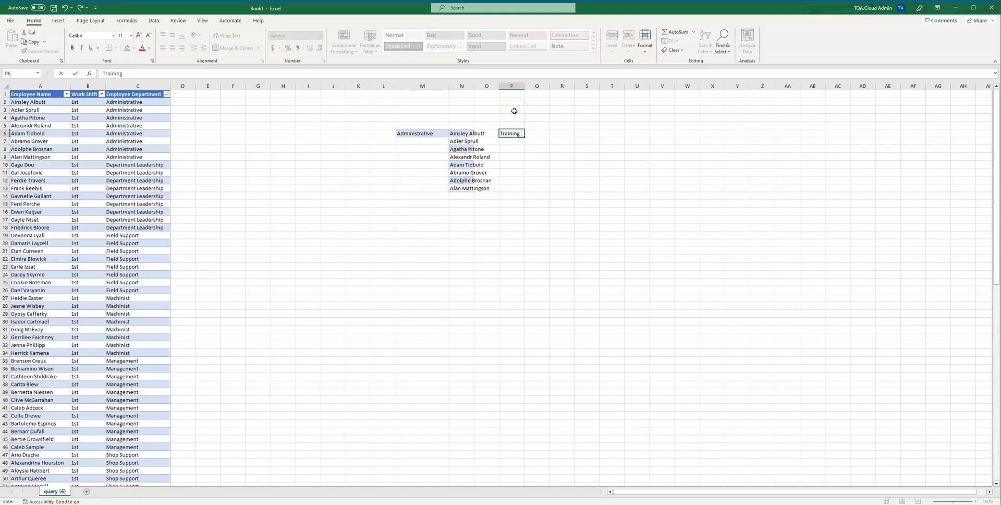
left_click(451, 219)
left_click(517, 141)
right_click(513, 141)
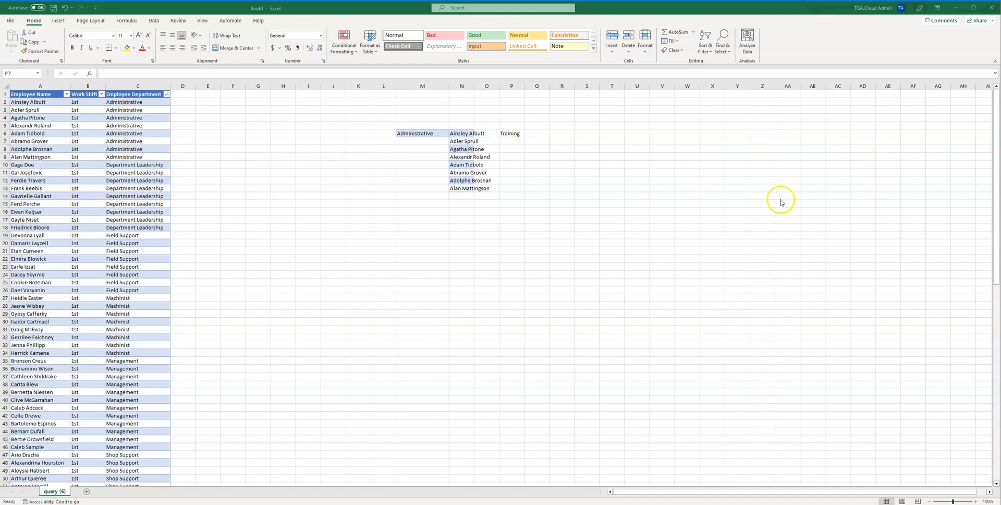
left_click(507, 142)
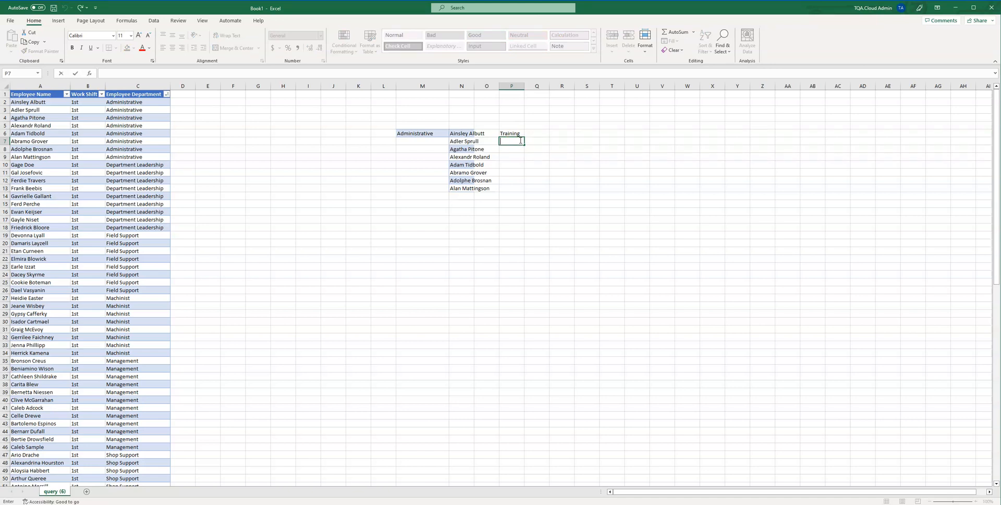
left_click(515, 133)
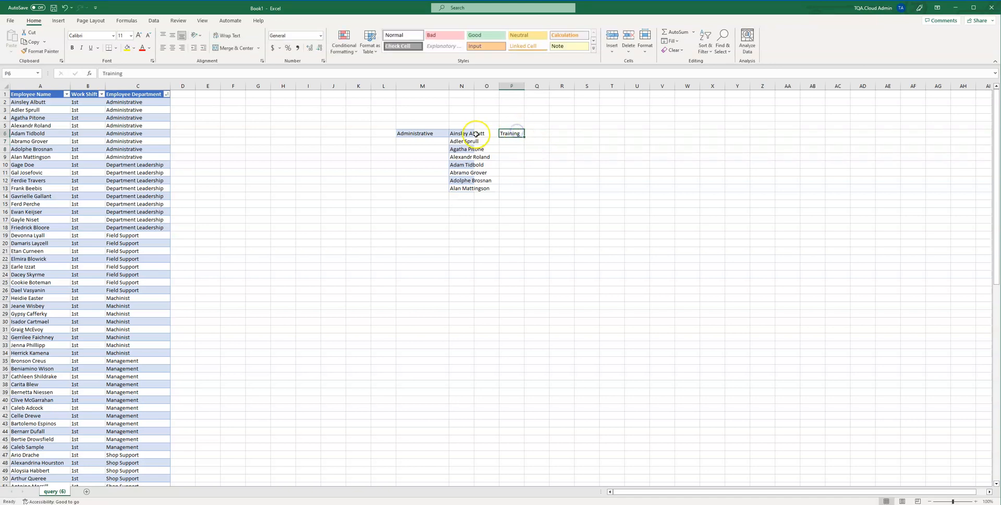
List the trainings New Hire, Sexual Harrassment and Word Processing in cells P7 to P9 under the Training heading.
double_click(503, 139)
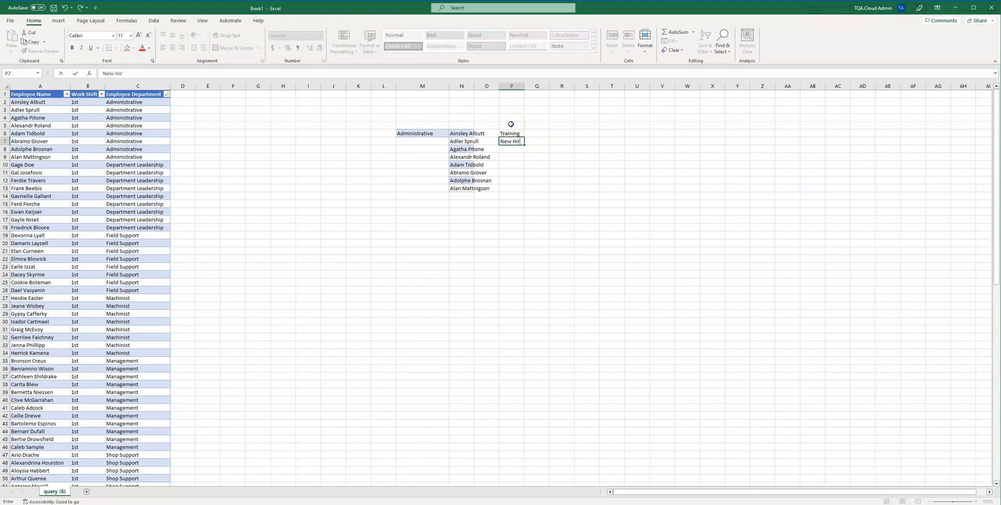
key("Return")
type("Se")
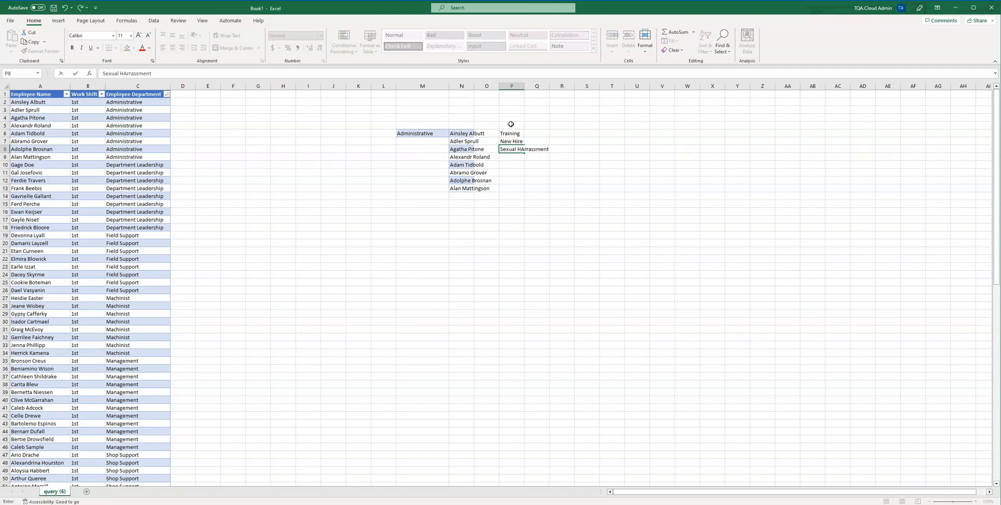
type("xual Harrassment")
double_click(509, 156)
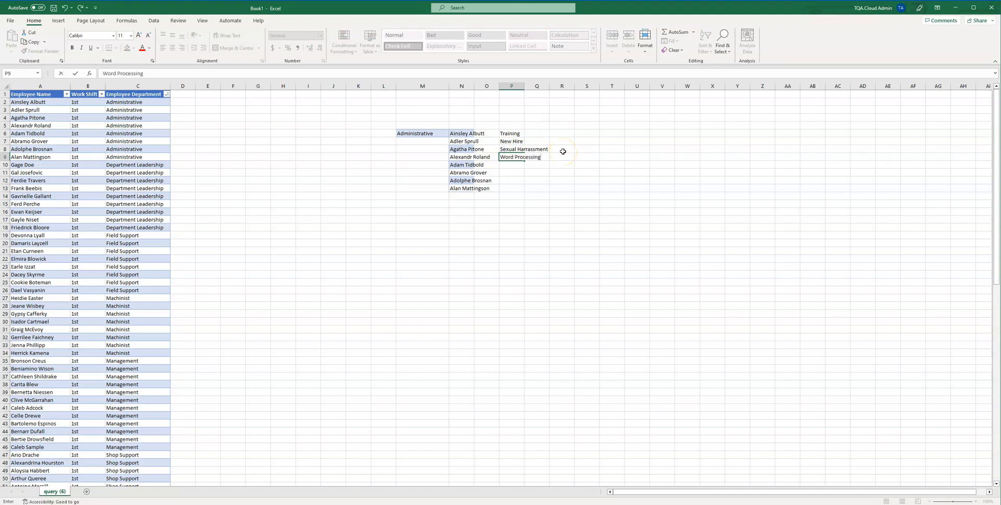
left_click(628, 230)
Review the Administrative group by highlighting its employee names in column N and the trainings in P7:P9.
left_click(504, 131)
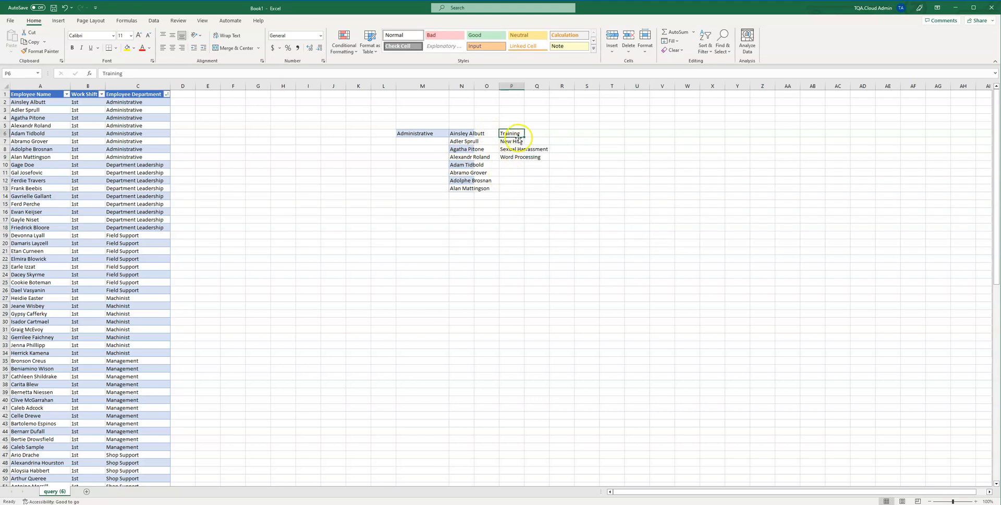
left_click(474, 142)
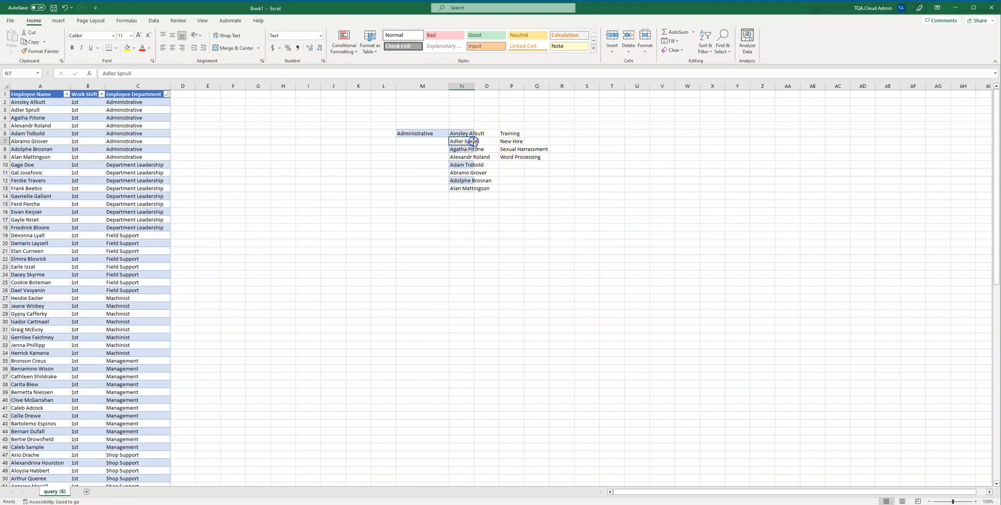
left_click_drag(461, 142, 469, 192)
left_click_drag(510, 142, 510, 156)
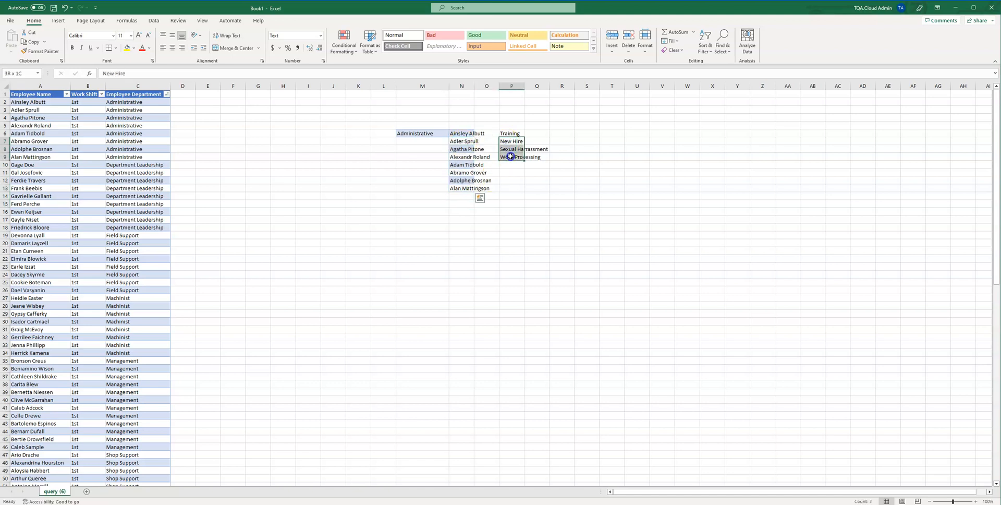
Relabel the department in cell M6 as "Administrative 1" to mark it as the first administrative group.
left_click(461, 189)
left_click(538, 189)
left_click(463, 189)
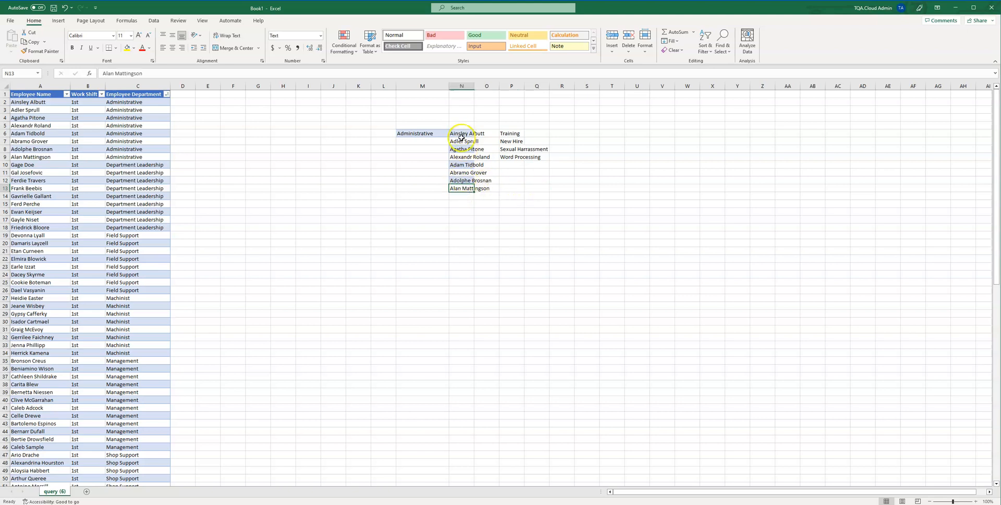
double_click(431, 133)
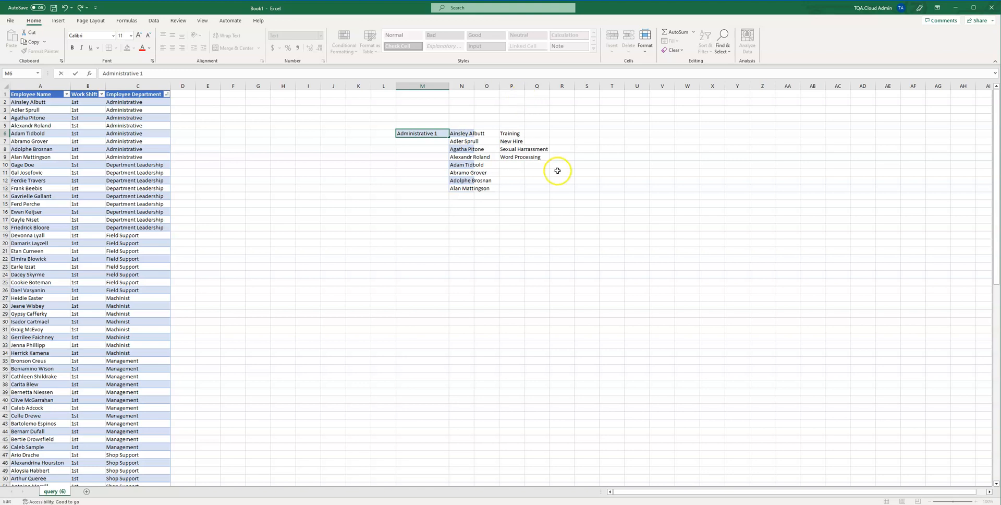
left_click(589, 117)
Enter the label "Adminstrative 2" in cell S6 for a second administrative group.
double_click(577, 134)
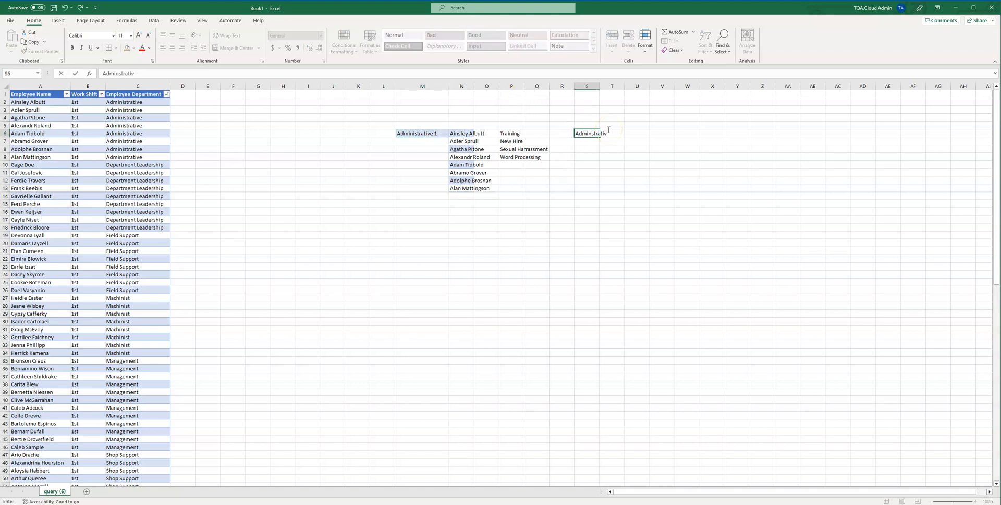
type("Adminstrative")
left_click(614, 198)
left_click(463, 188)
key("ctrl+c")
left_click(608, 134)
left_click(597, 133)
left_click(188, 73)
left_click(624, 304)
Move the last employee's name of the first administrative group from N13 to S7, under the second group's label.
left_click(583, 142)
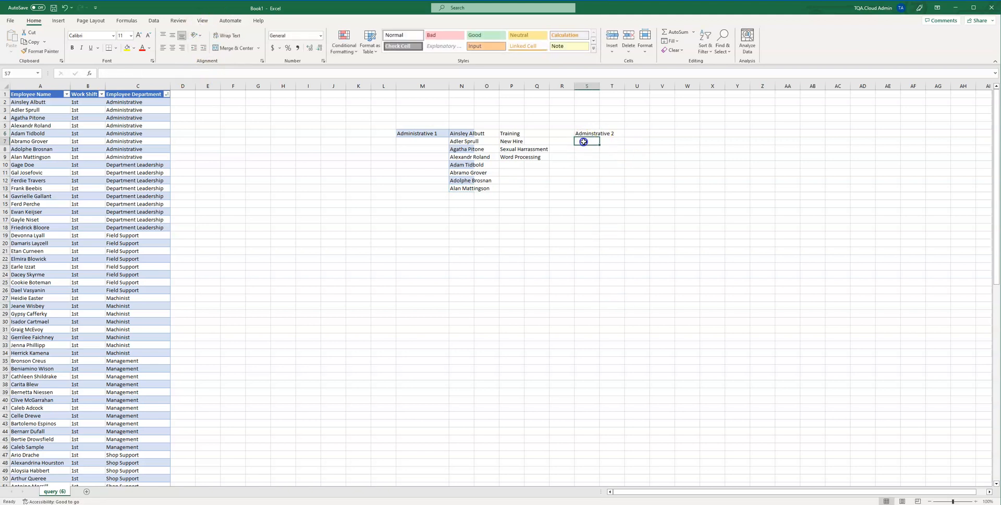
left_click(579, 158)
left_click(458, 188)
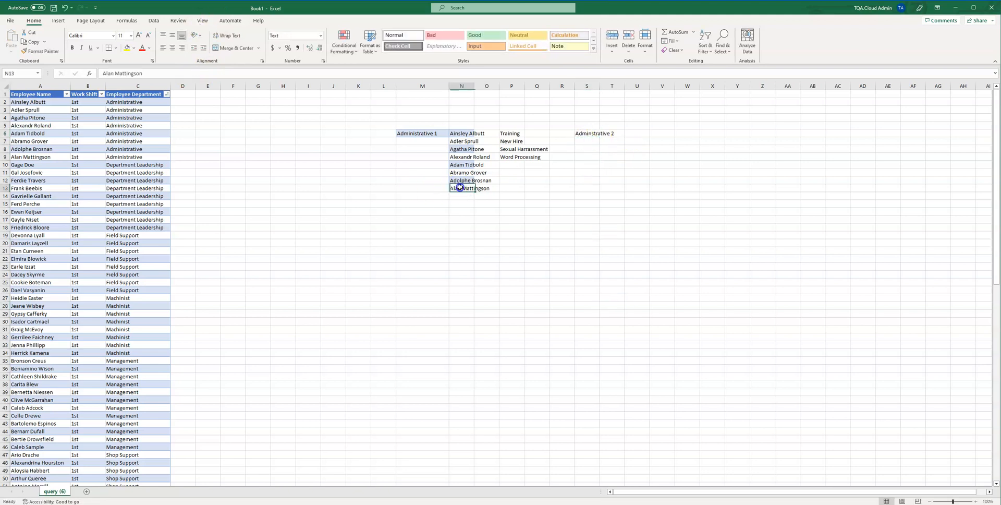
left_click_drag(460, 183, 587, 142)
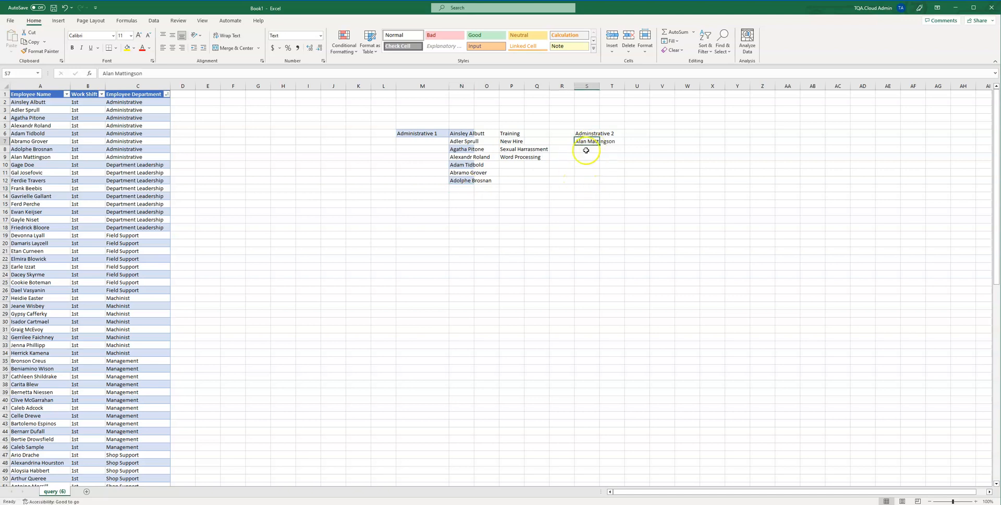
left_click(562, 180)
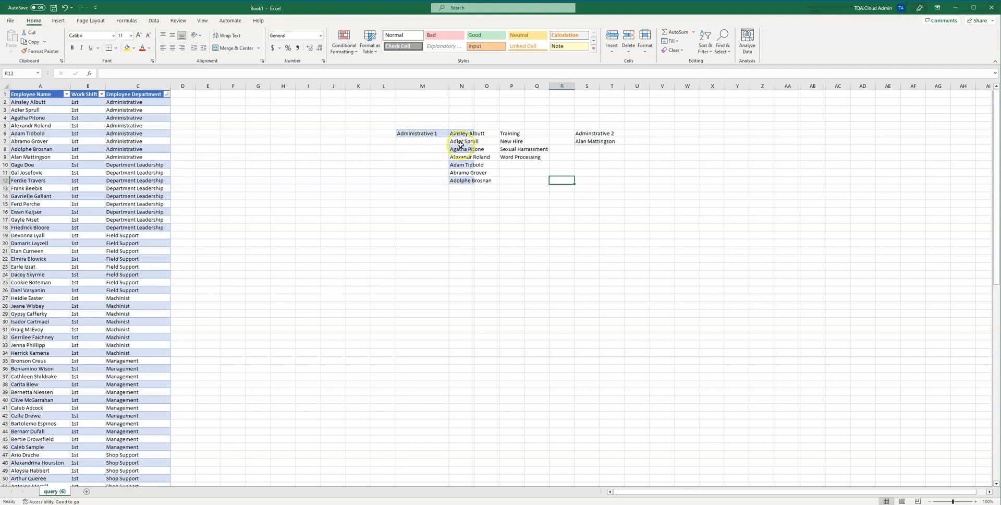
Review the Field Support rows in the employee table and the names listed for the first administrative group in column N.
left_click(514, 172)
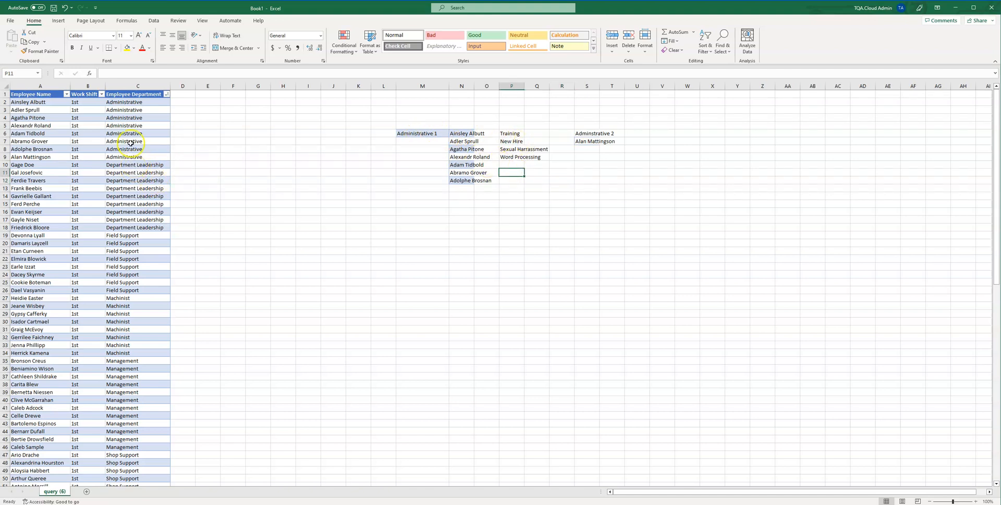
left_click_drag(27, 232, 147, 293)
left_click(142, 282)
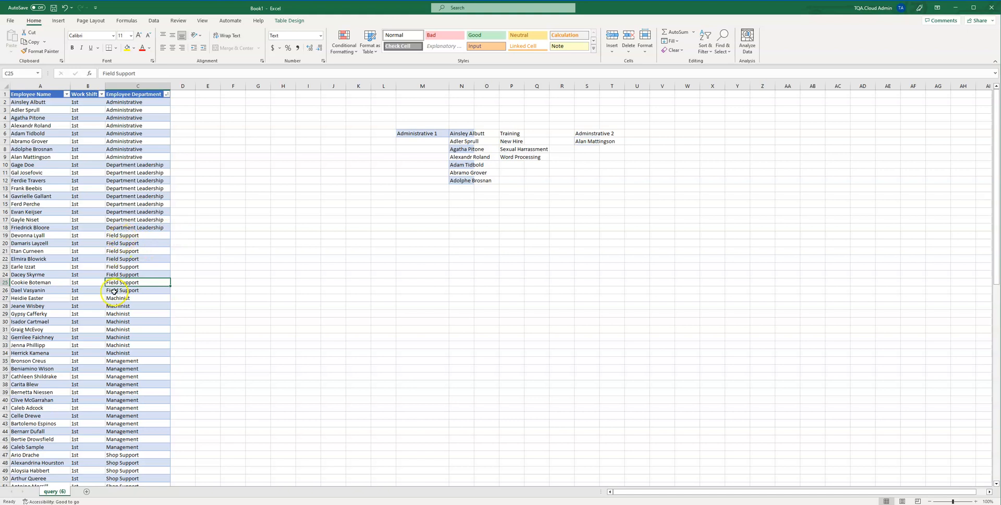
left_click(459, 189)
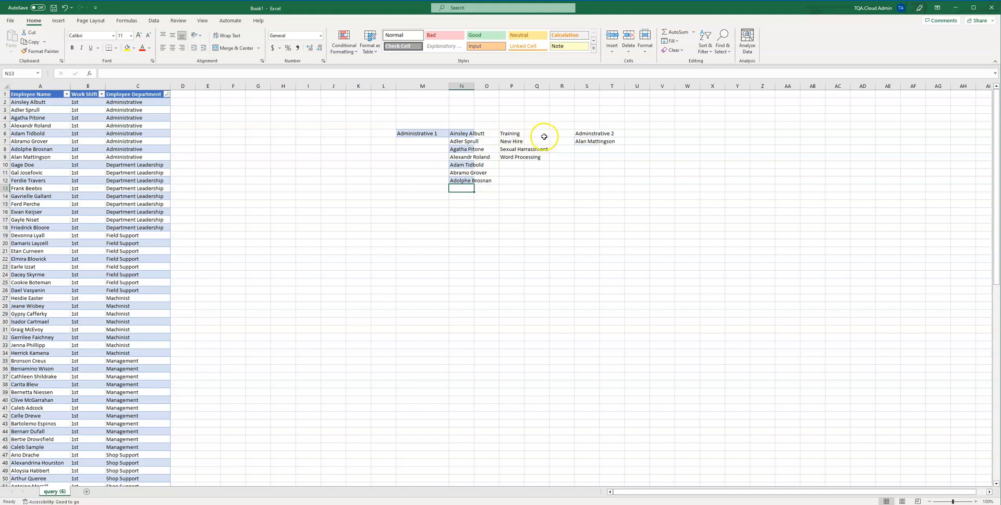
left_click_drag(458, 136, 458, 174)
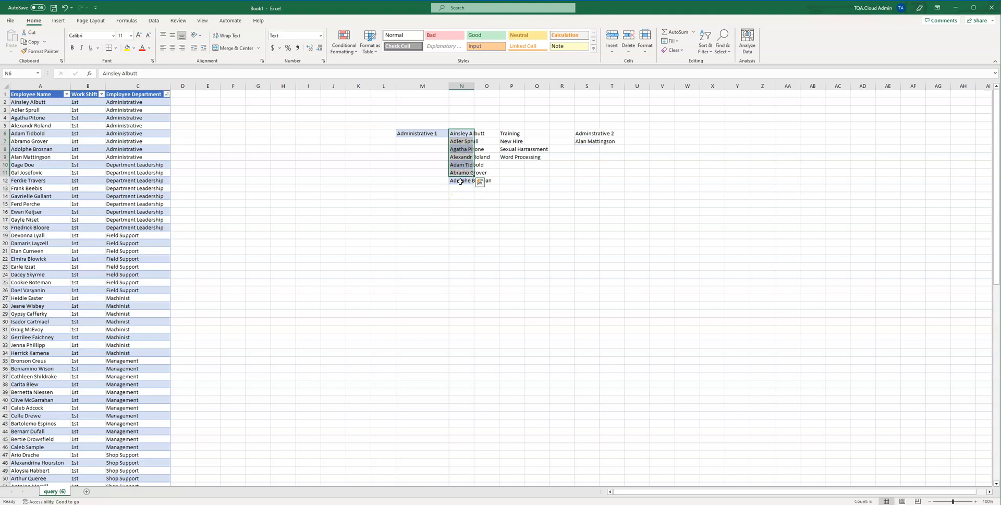
left_click(461, 180)
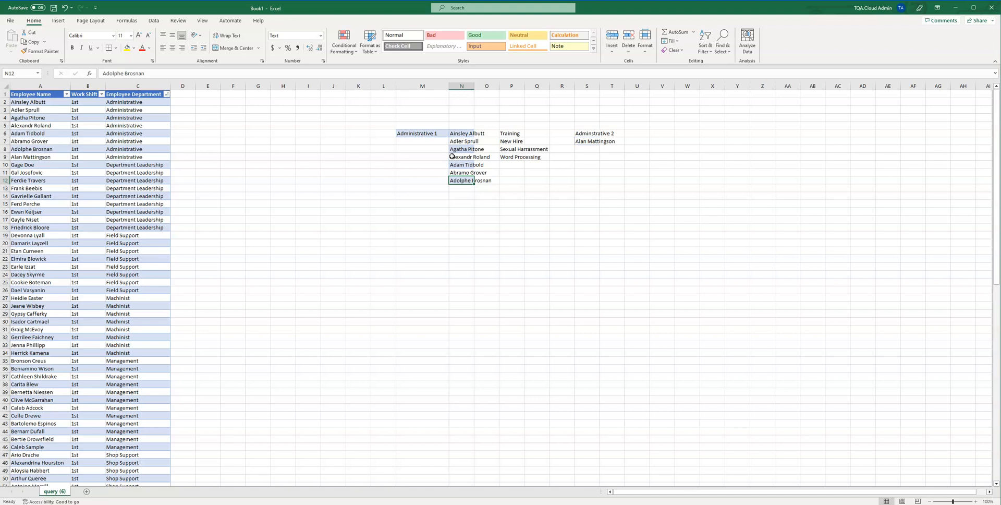
left_click(307, 270)
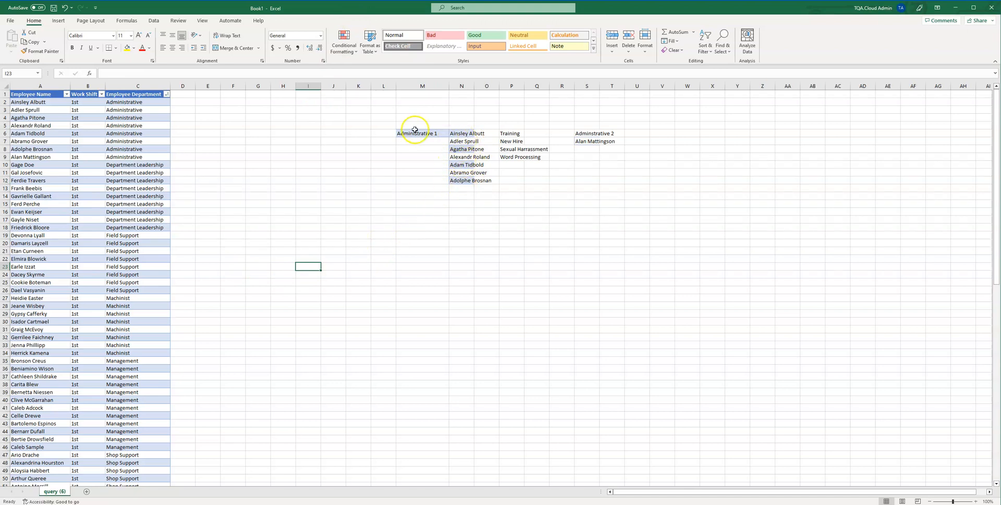
left_click(431, 136)
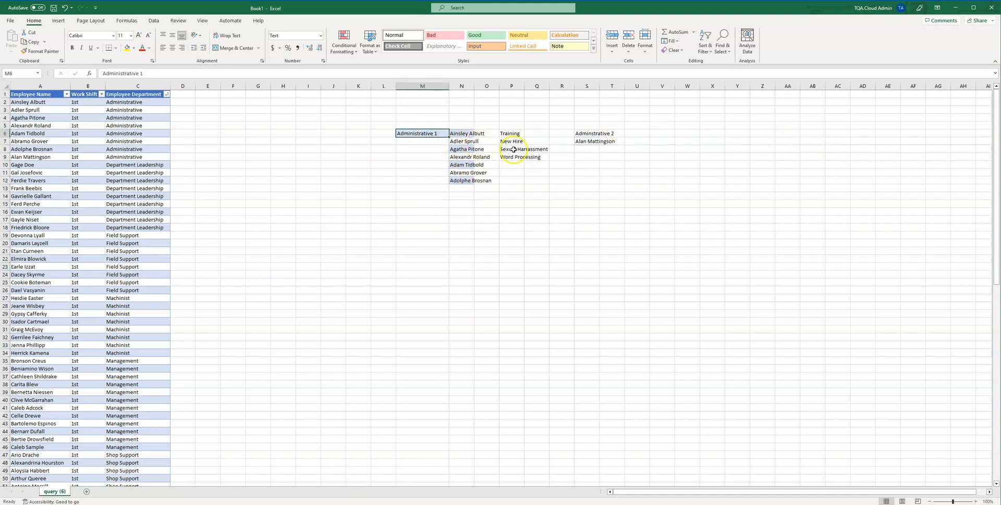
left_click(521, 219)
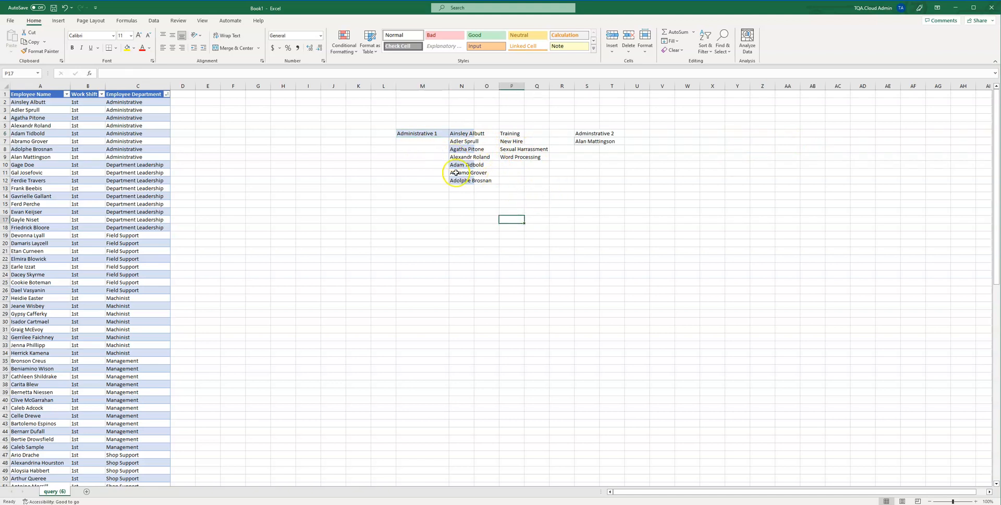
left_click(423, 141)
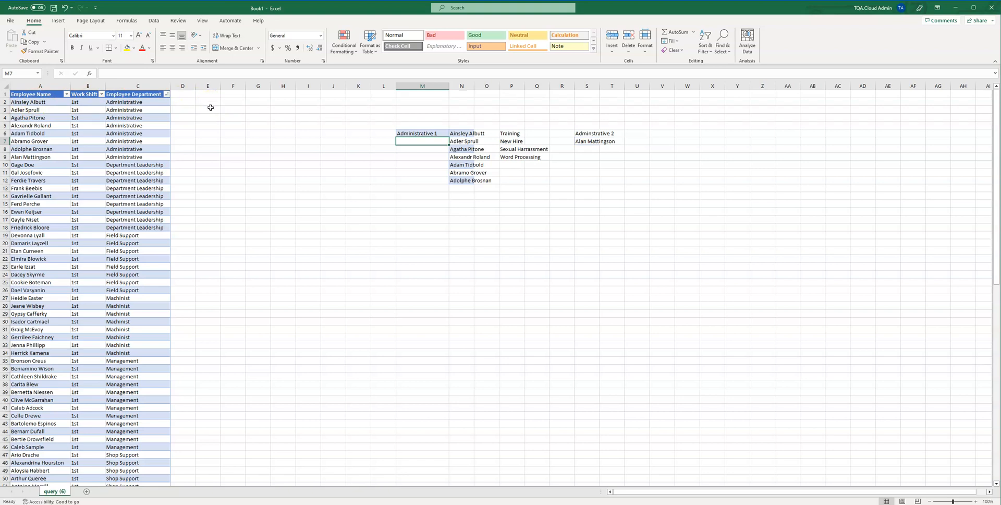
left_click(454, 182)
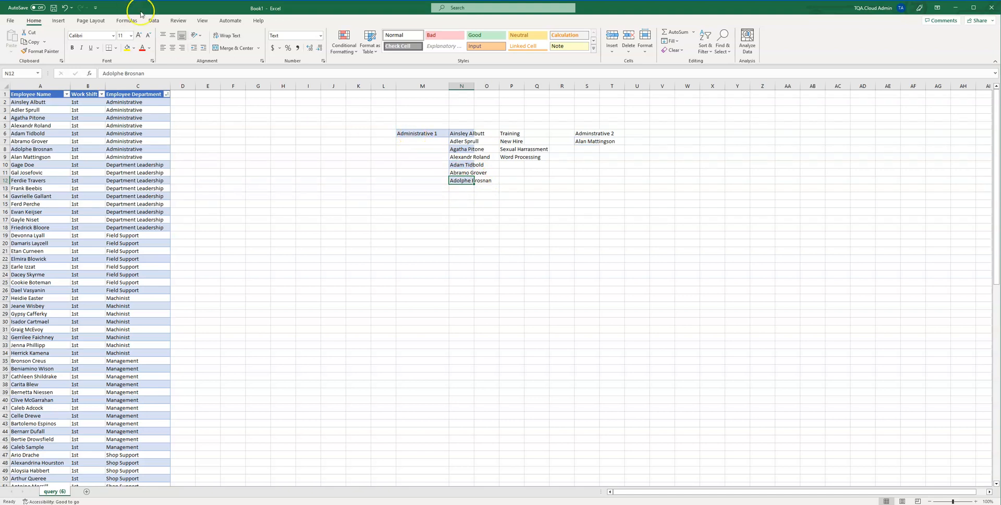
Switch to the SharePoint Training Classifications list and start a new classification group named "Sample Group 4".
left_click(955, 8)
left_click(83, 186)
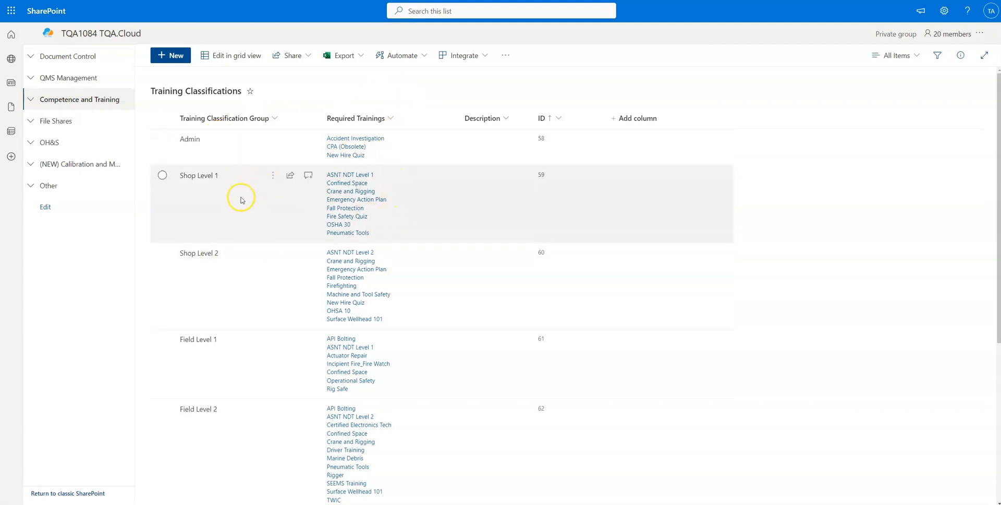
left_click(169, 56)
left_click(851, 78)
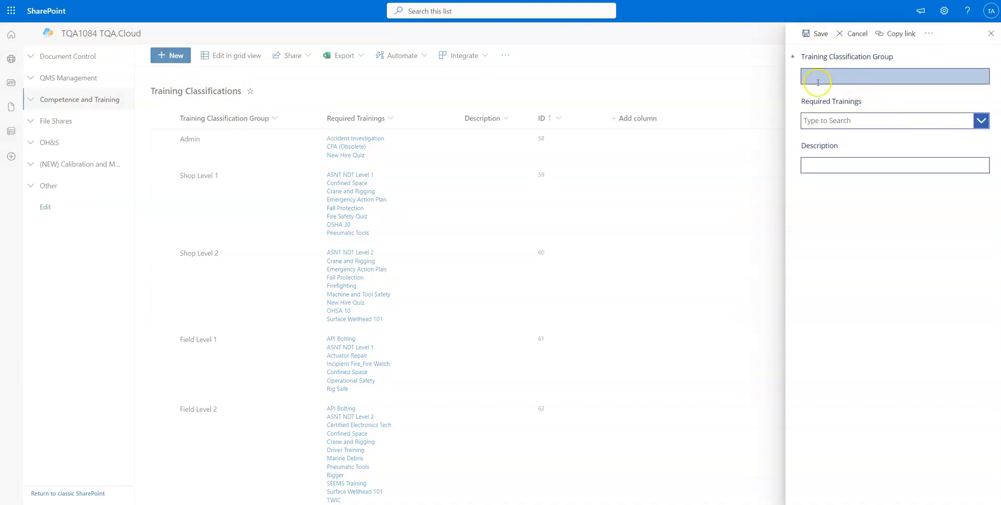
left_click(840, 78)
type("Sample Group 4")
Add ASNT NDT Level 1 and 2, Certified Electronics Tech, Confined Space, CPA (Obsolete), Accident Investigation, and Crane and Rigging as required trainings, and save.
left_click(860, 118)
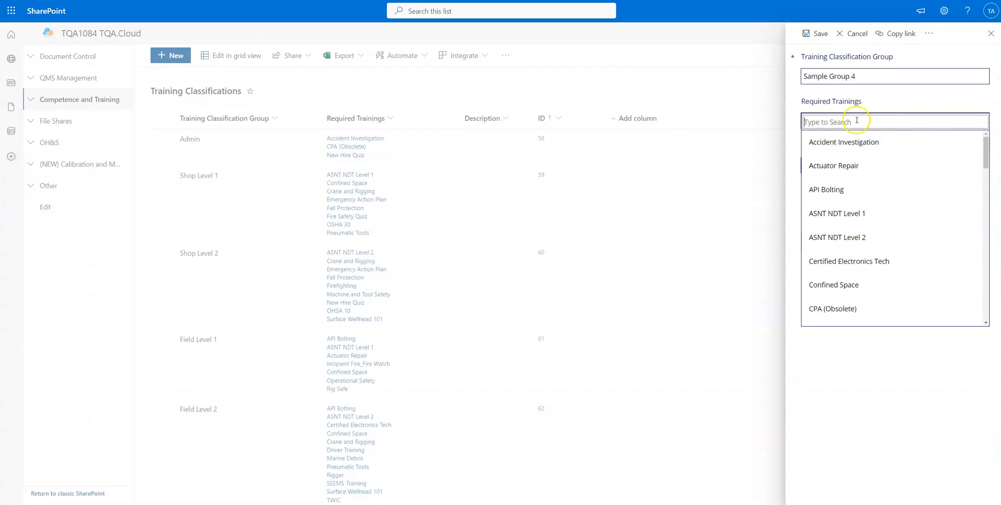
left_click(839, 214)
left_click(838, 251)
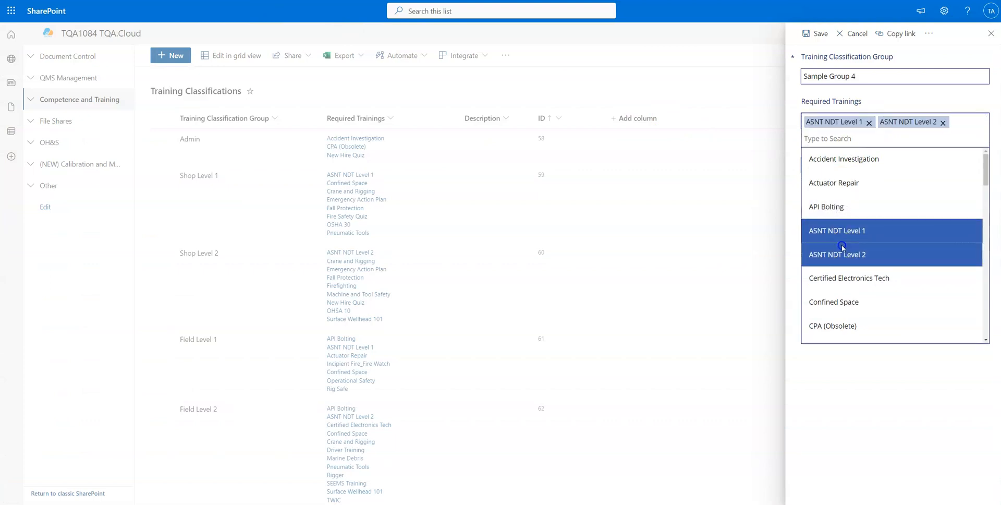
left_click(835, 275)
left_click(832, 312)
left_click(832, 336)
left_click(846, 179)
left_click(828, 149)
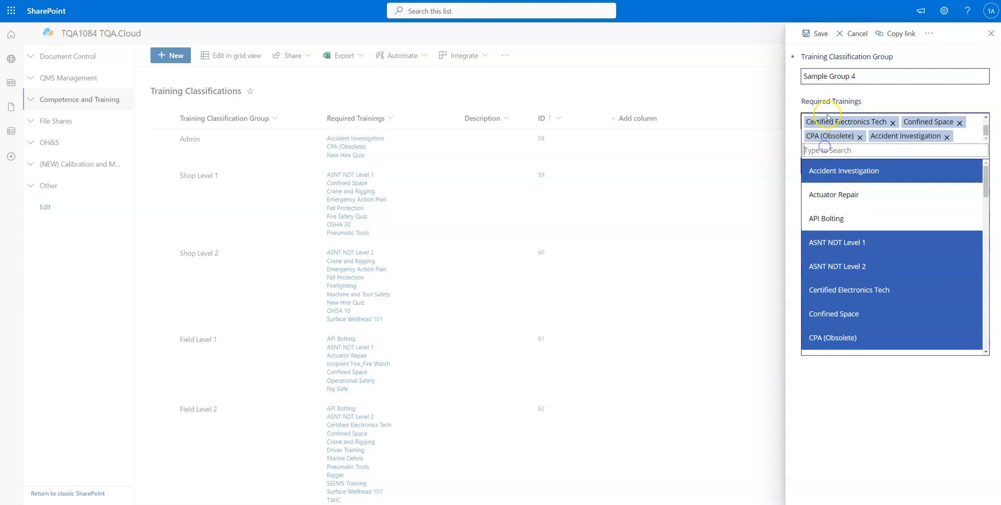
scroll(845, 261, "down", 2)
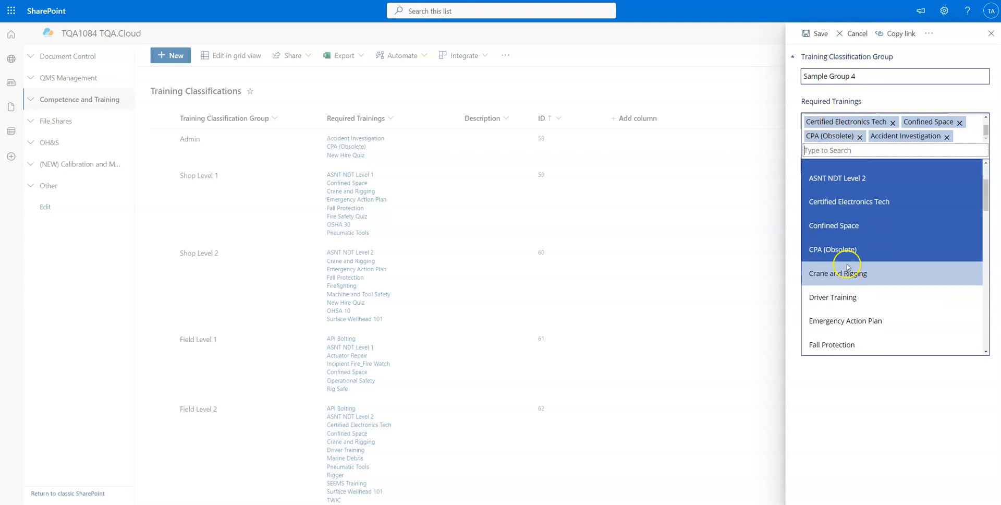
left_click(846, 272)
left_click(817, 33)
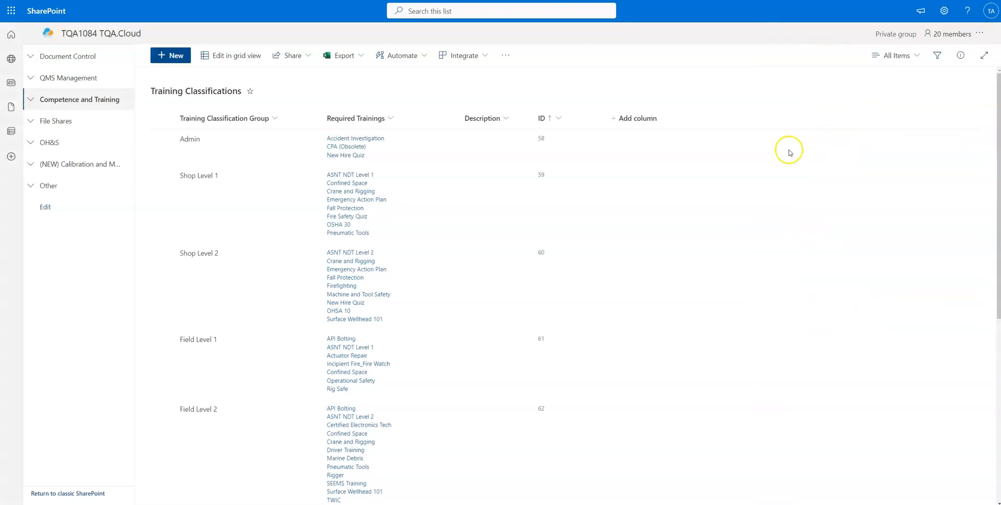
Check the Sample Group 4 entry at the end of the Training Classifications list and open the Employee List.
scroll(443, 283, "down", 5)
scroll(443, 283, "down", 2)
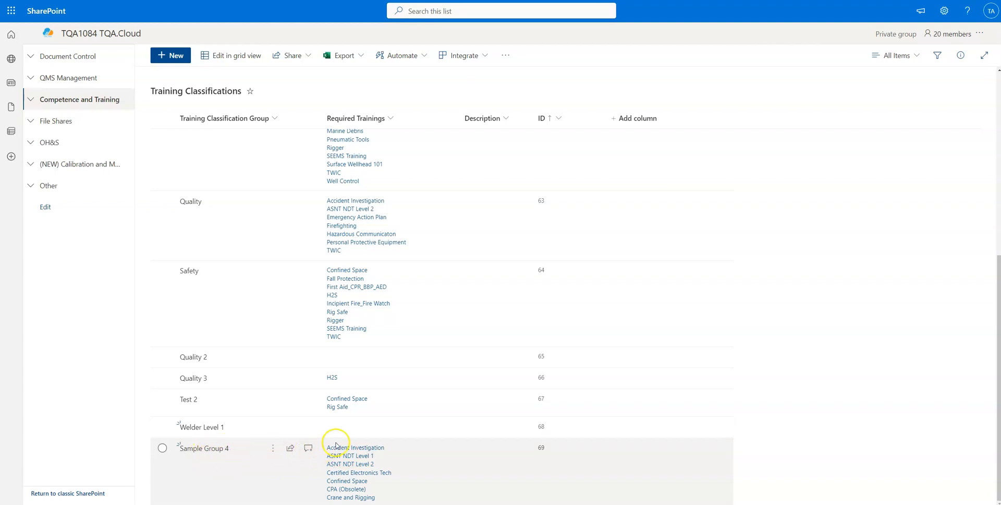
left_click(266, 483)
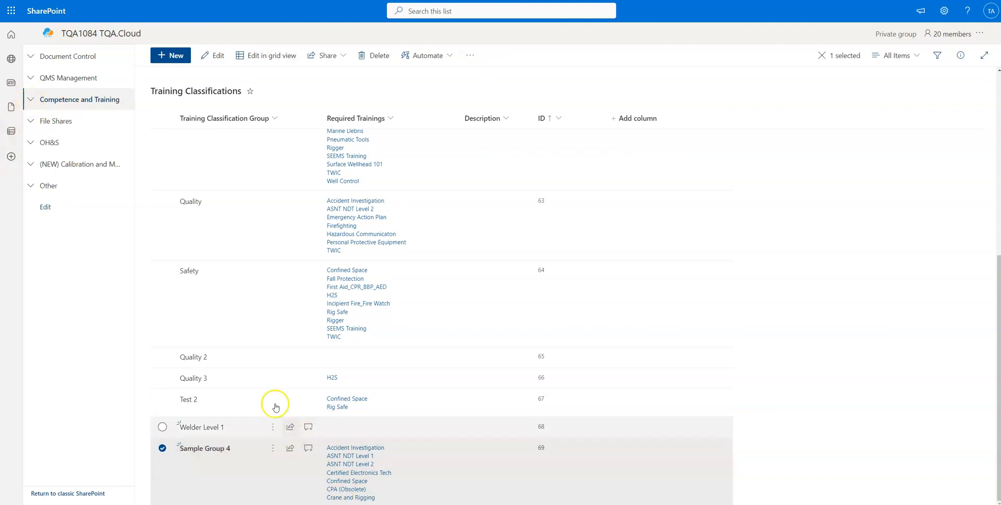
left_click(31, 100)
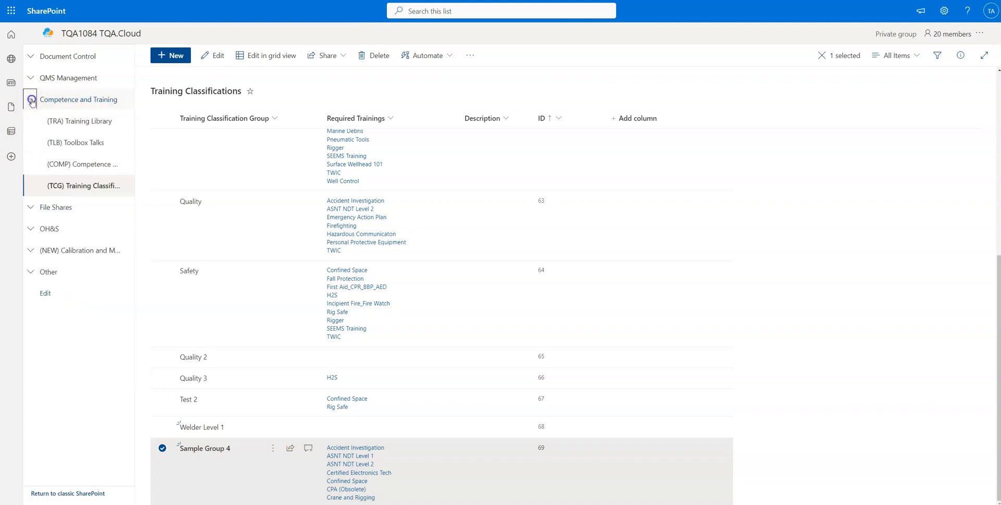
left_click(30, 271)
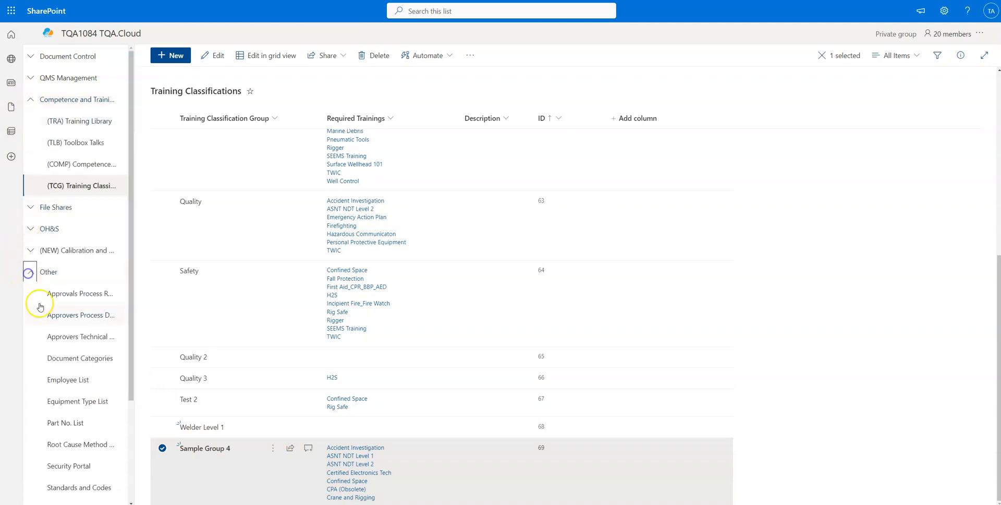
left_click(65, 372)
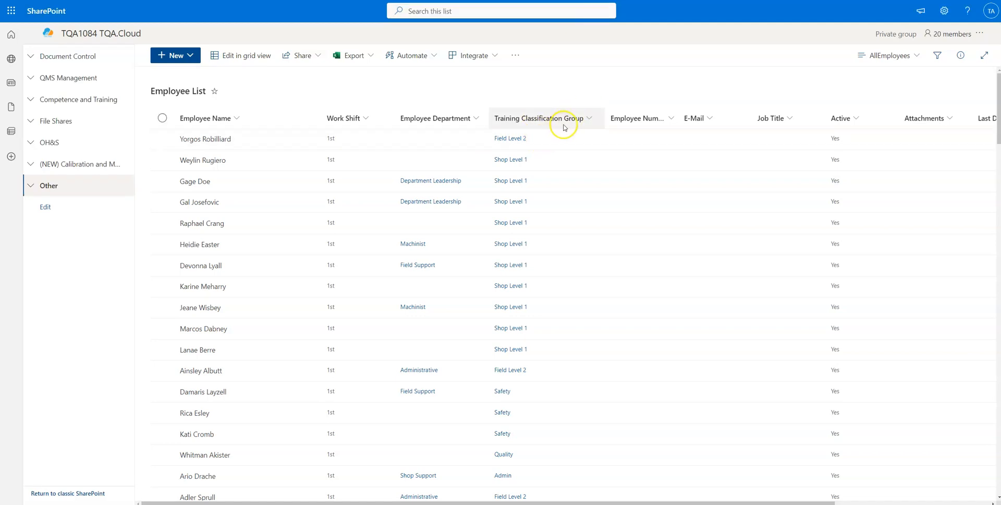
In the fourth employee's record, clear the Employee Department, set the Training Classification Group to Sample Group 4, and save it.
left_click(245, 209)
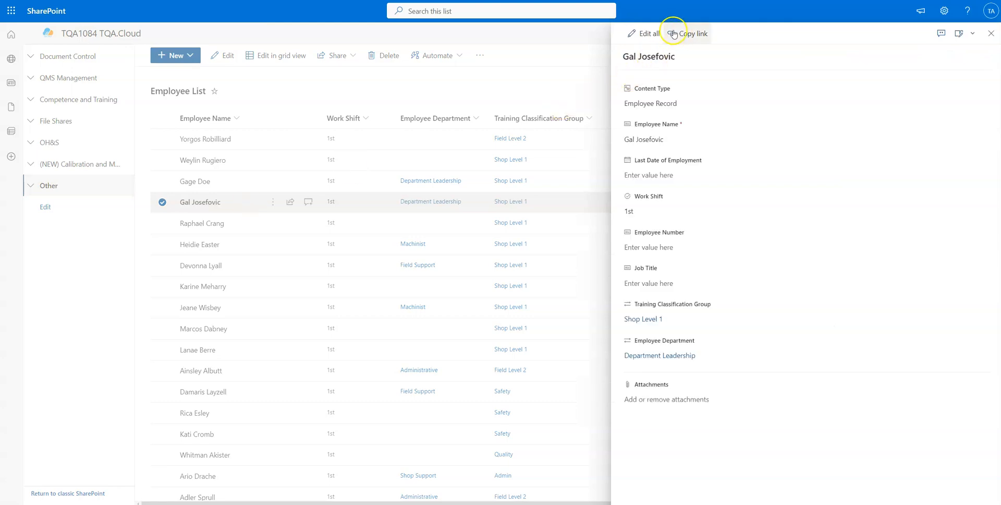
left_click(638, 34)
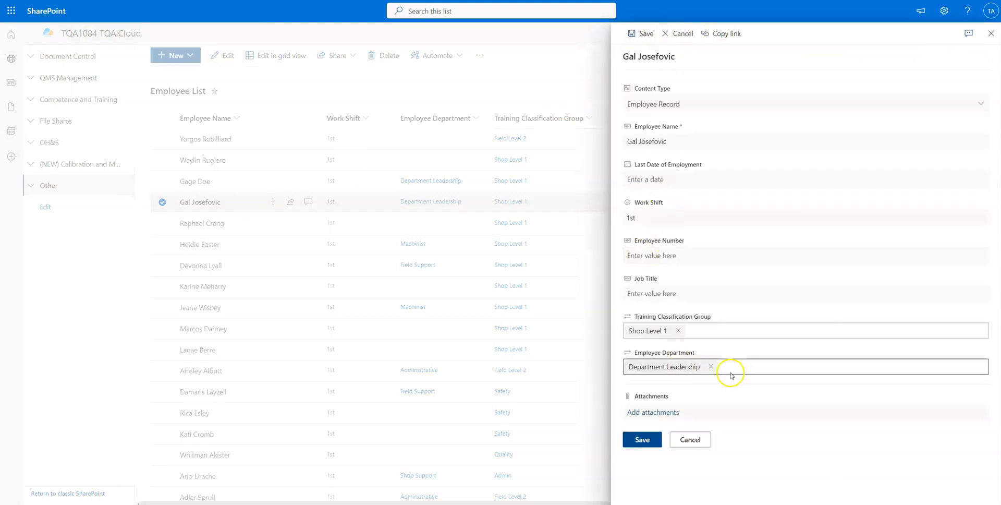
left_click(711, 367)
left_click(776, 315)
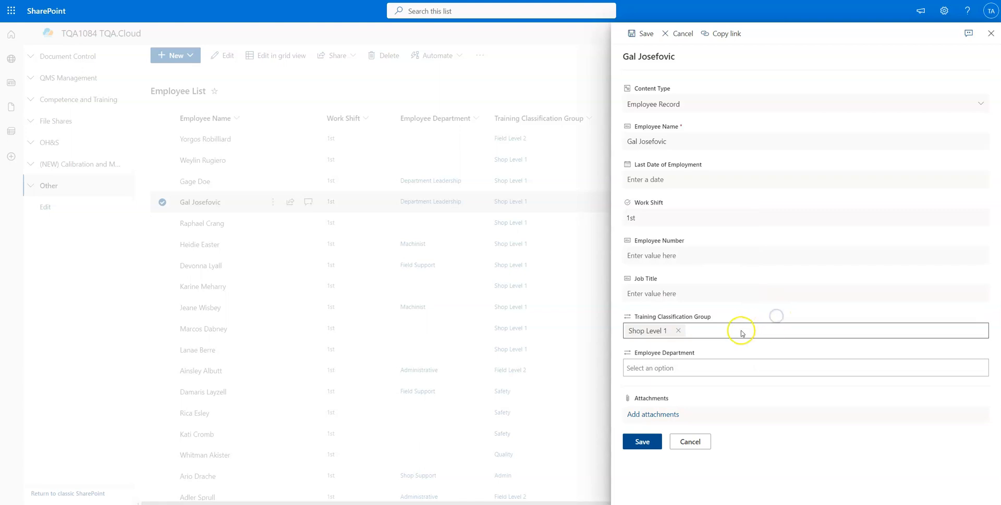
left_click(678, 330)
scroll(692, 419, "down", 1)
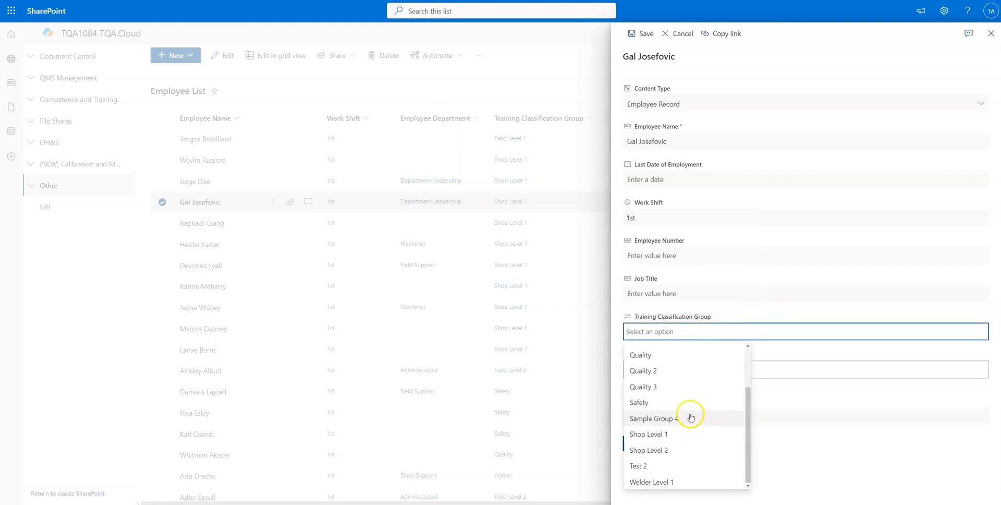
left_click(691, 417)
left_click(641, 441)
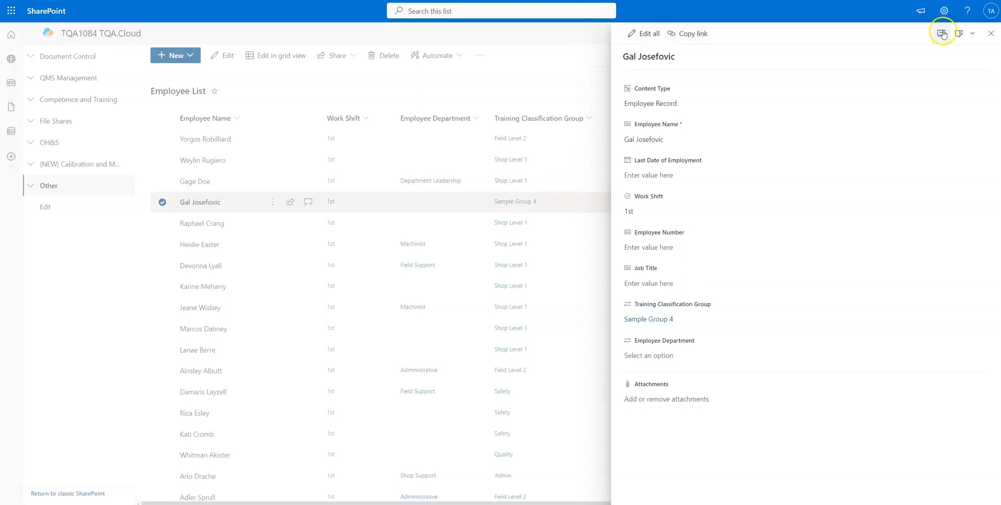
left_click(991, 33)
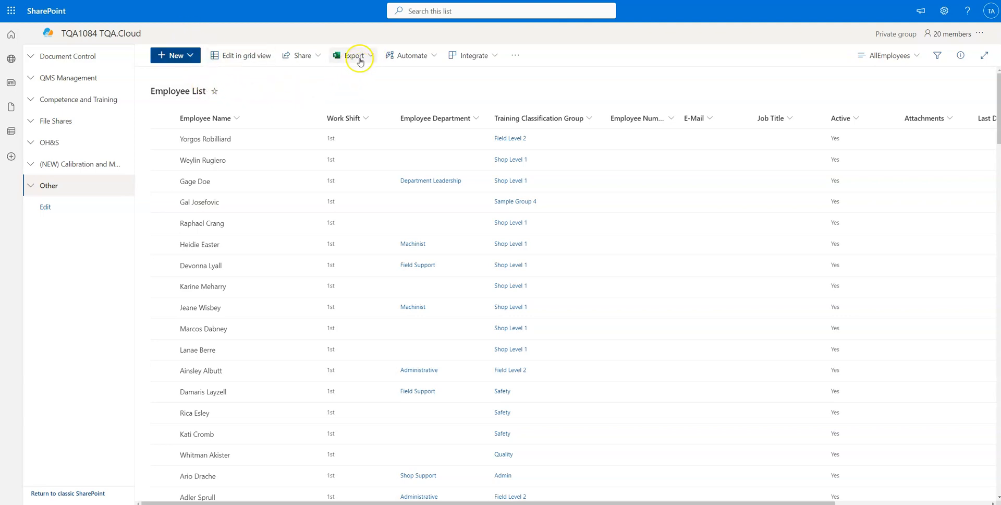
left_click(332, 84)
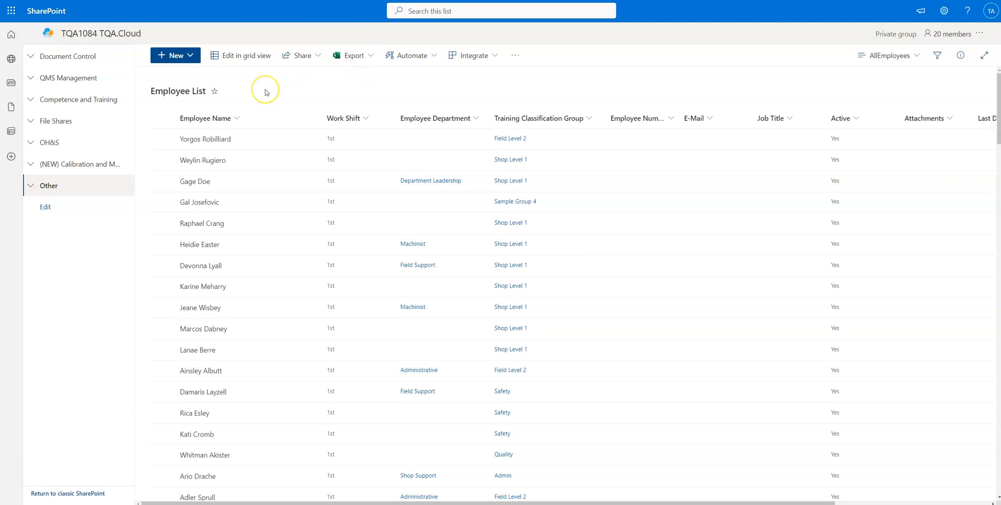